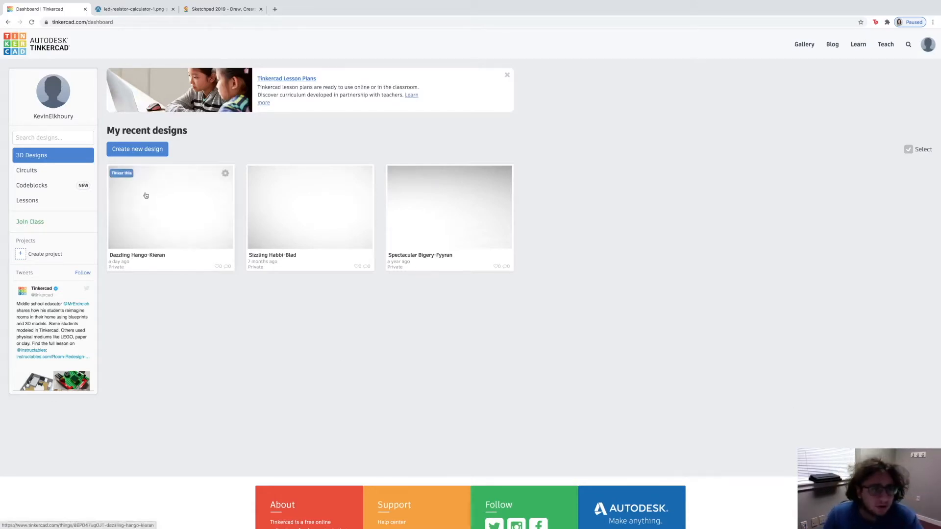
Step: Create a new circuit from the dashboard's Circuits section
scroll(15, 45, down, 1)
scroll(46, 69, down, 3)
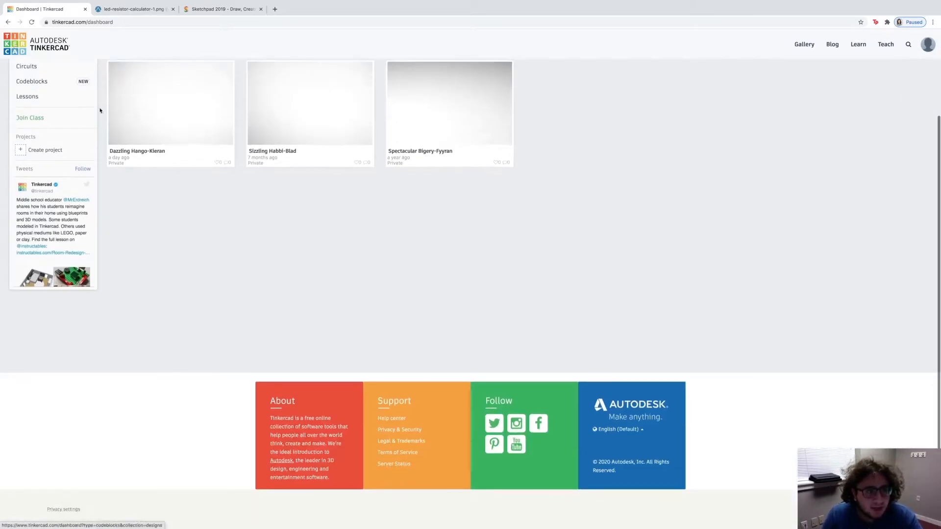
scroll(130, 147, up, 3)
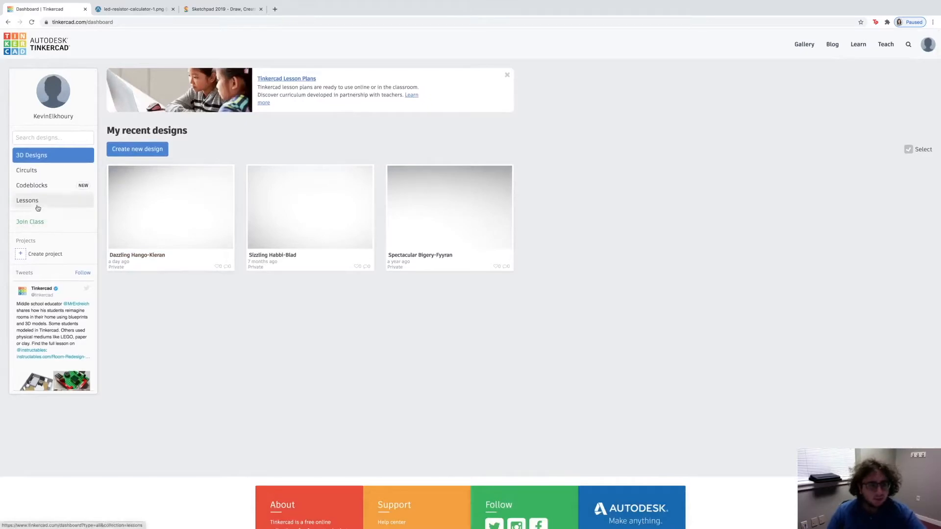
click(42, 169)
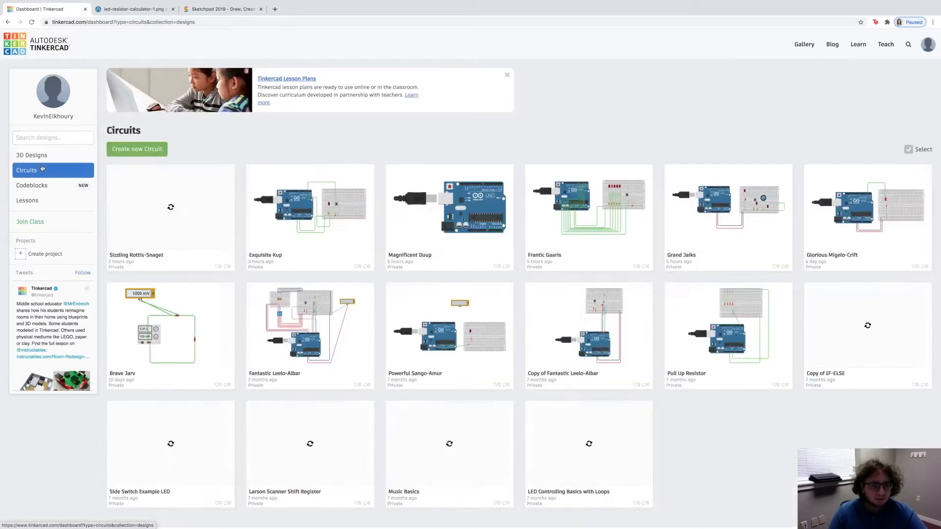
click(123, 150)
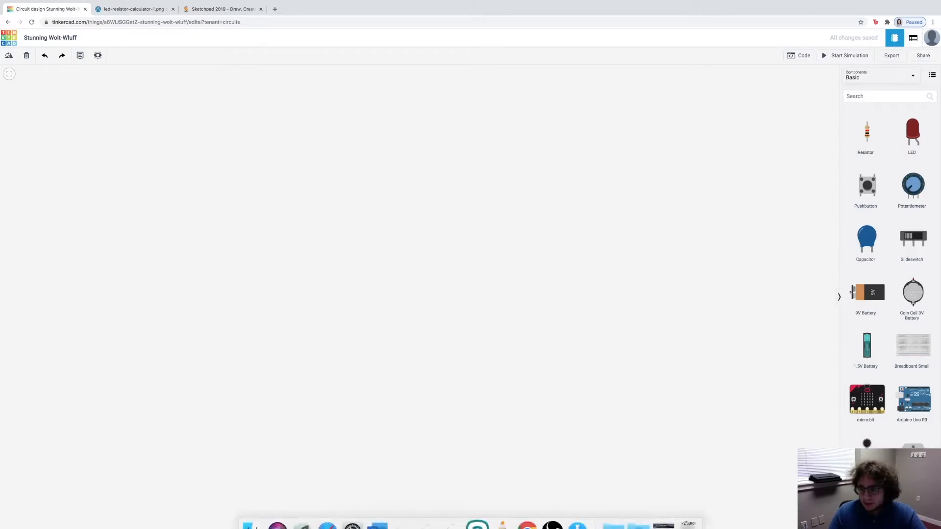
Step: Place a small breadboard on the canvas and an Arduino Uno R3 just to the left of it
scroll(911, 245, down, 10)
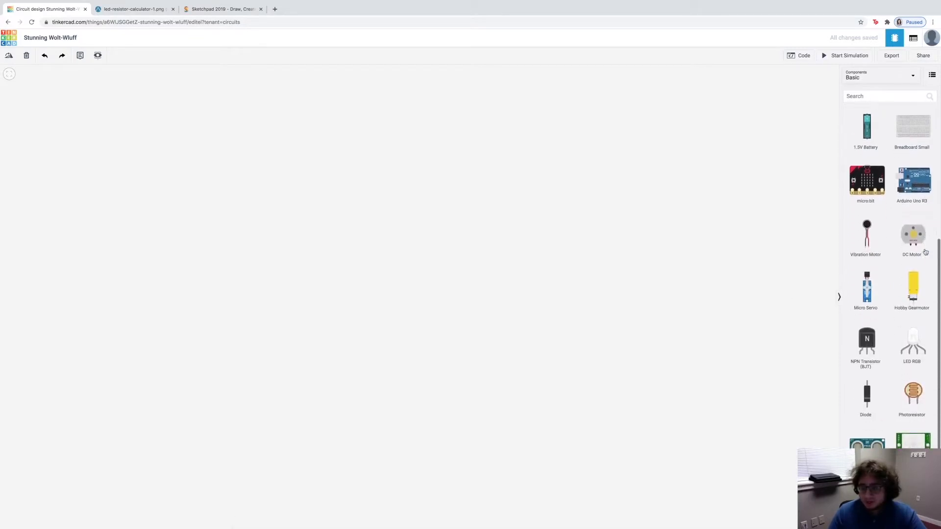
scroll(926, 252, up, 10)
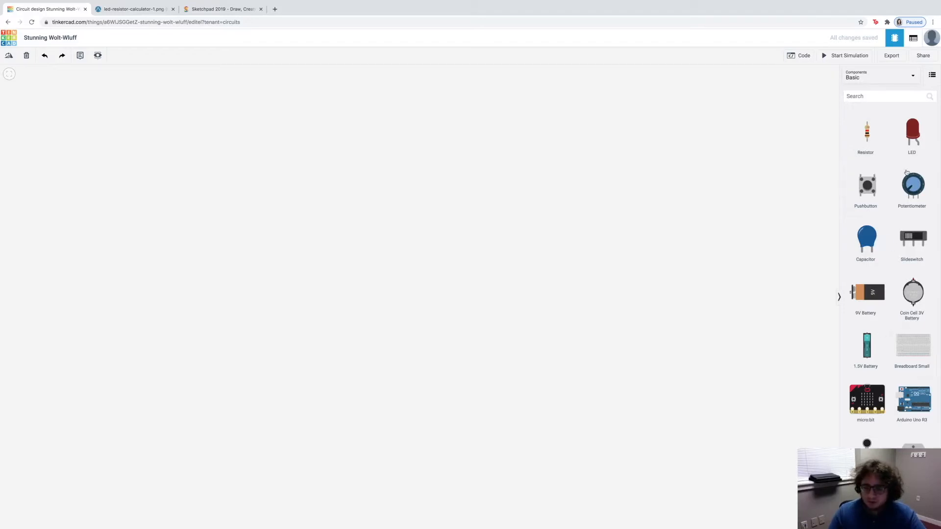
drag(907, 346, 544, 275)
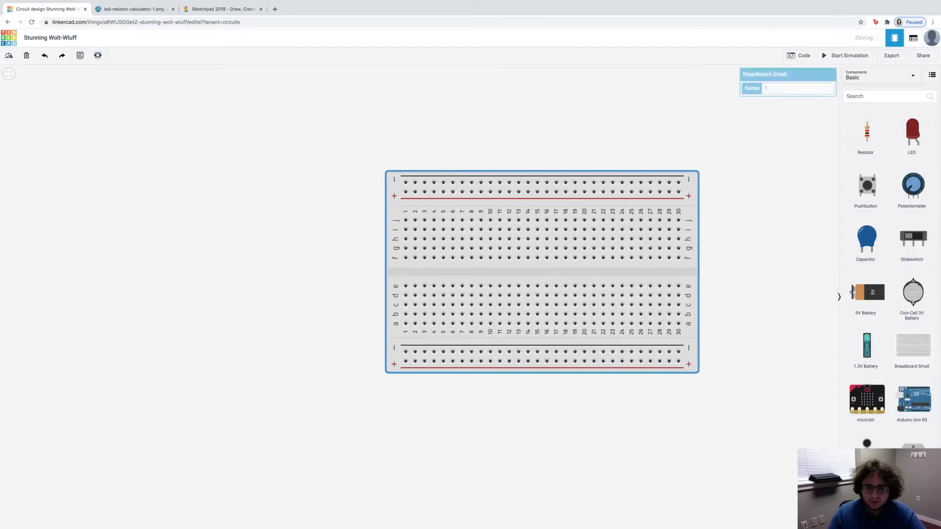
click(706, 398)
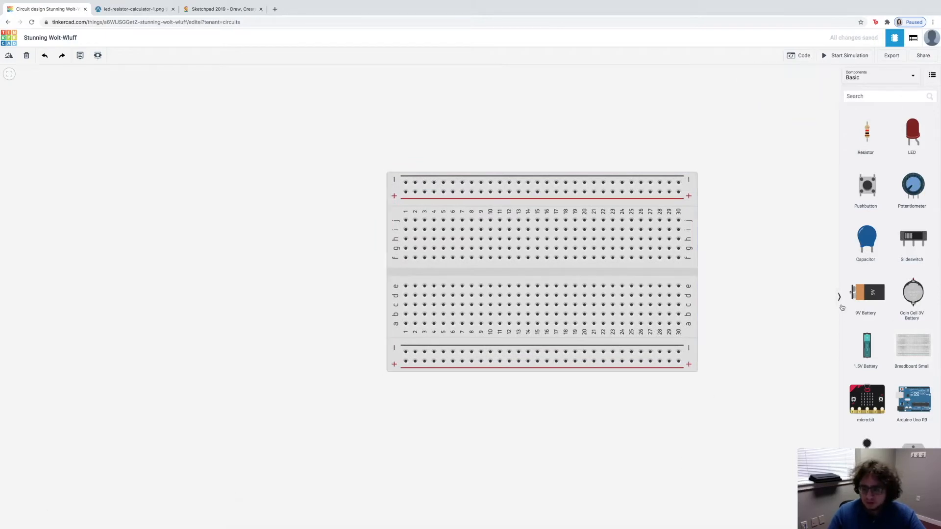
drag(911, 405, 226, 271)
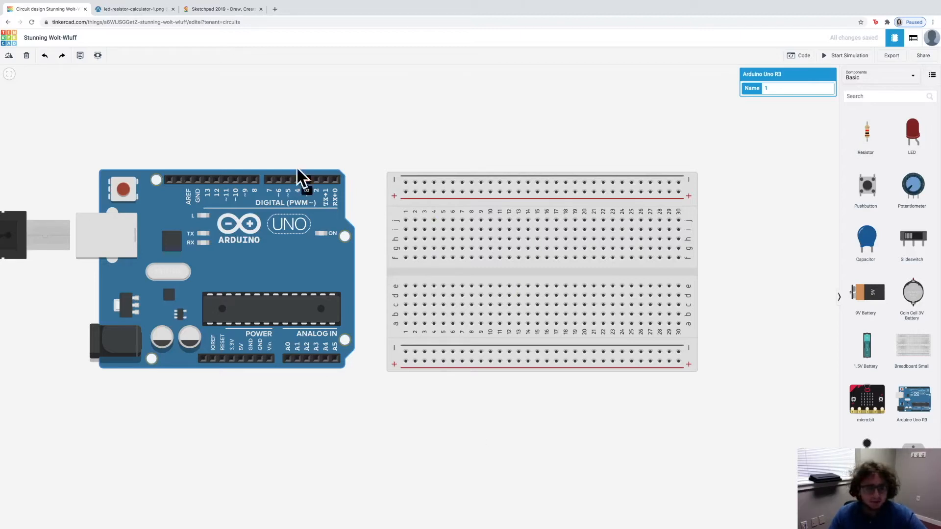
drag(276, 234, 271, 237)
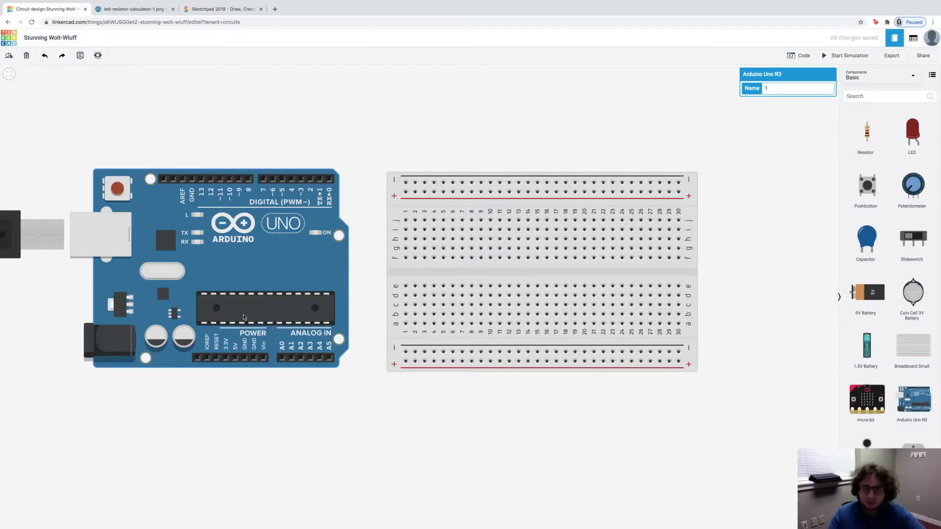
Step: Wire the Arduino's 5V pin to column 2 of the breadboard's lower positive rail, routing it below the boards with squared corners
mouse_move(427, 527)
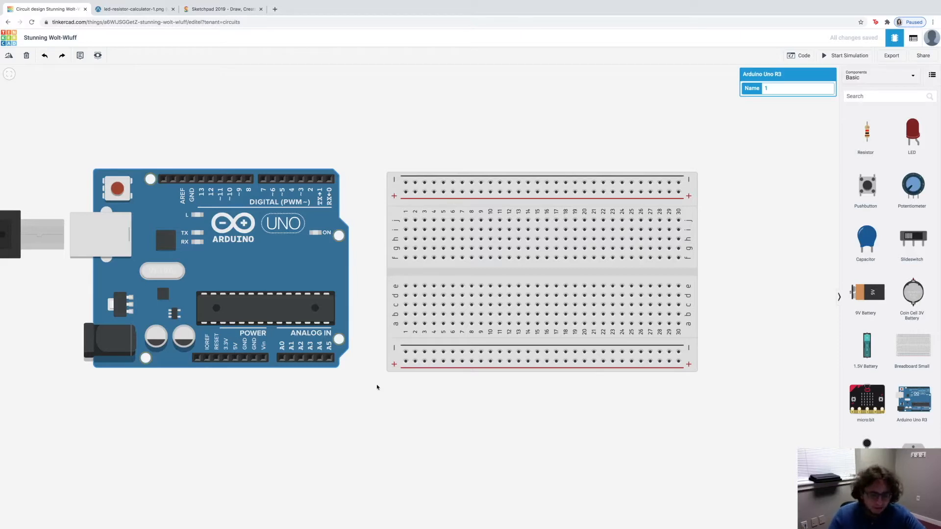
click(235, 359)
click(235, 451)
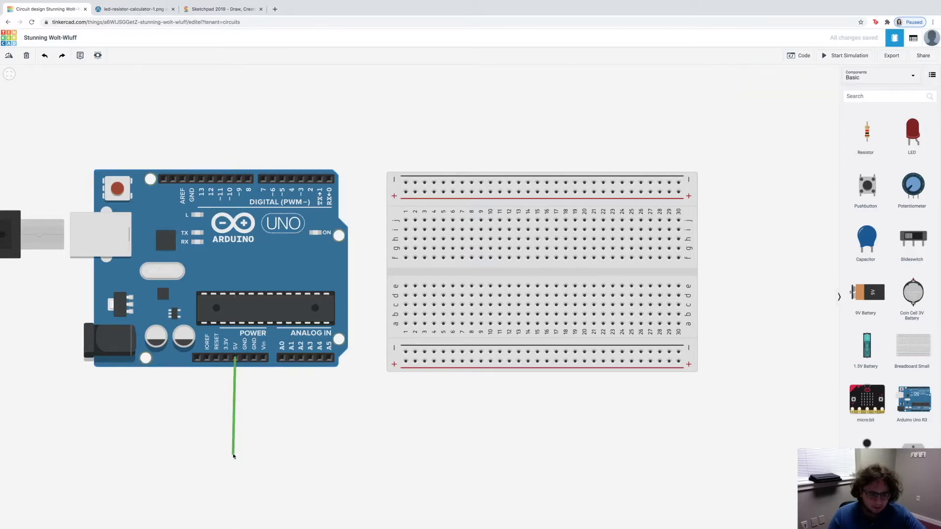
click(412, 446)
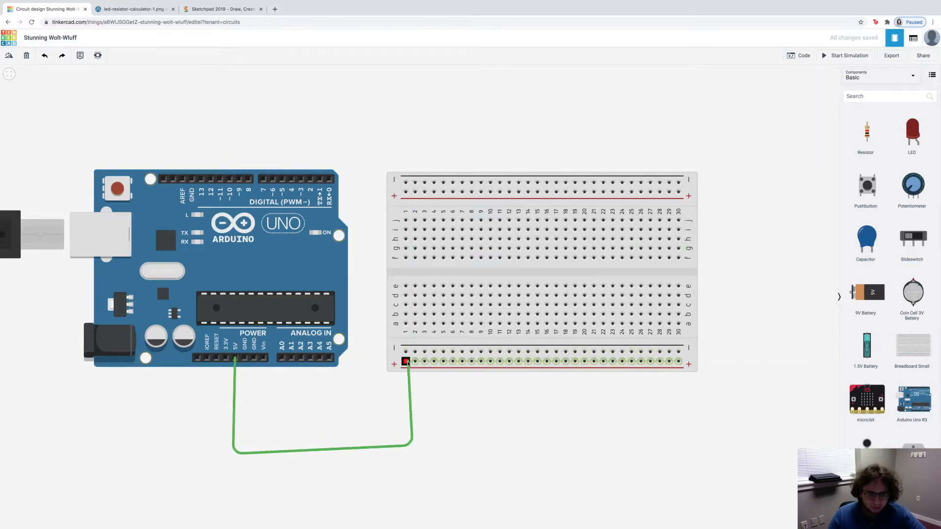
click(415, 362)
drag(416, 446, 415, 455)
drag(233, 453, 235, 456)
click(393, 441)
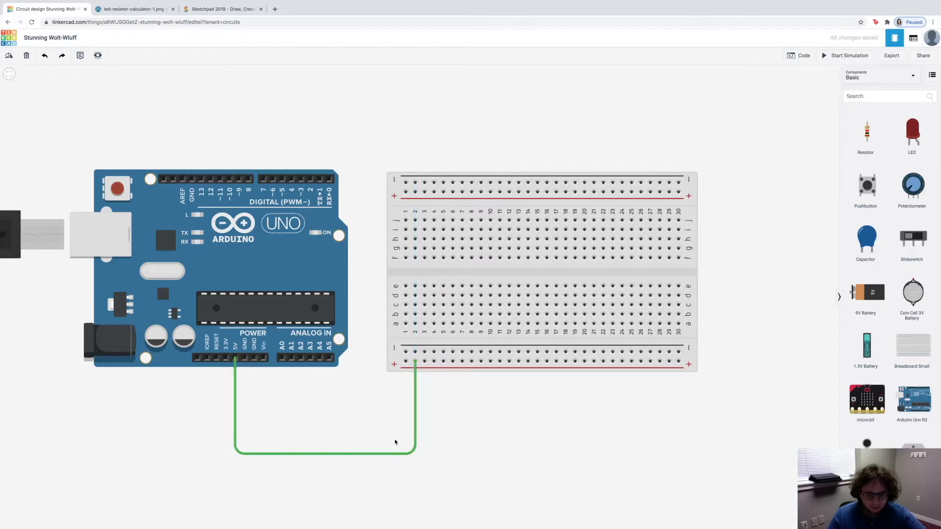
Step: Color the 5V power wire red
click(236, 405)
click(784, 89)
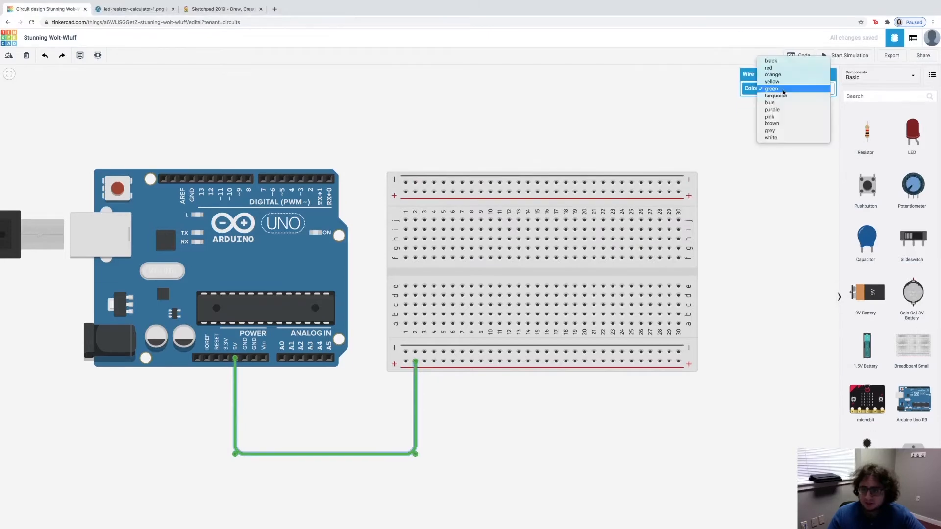
click(788, 68)
click(323, 419)
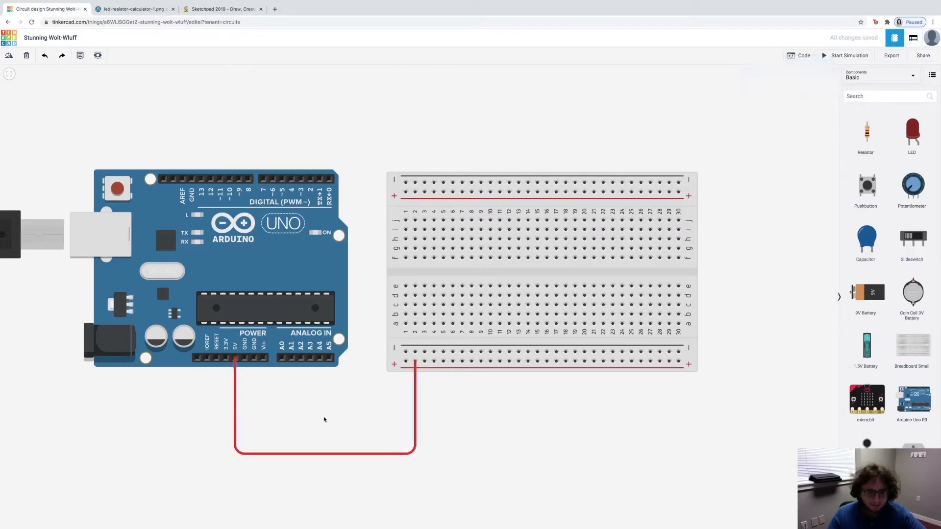
Step: Wire the Arduino's GND pin beside 5V to column 1 of the lower negative rail, routing it inside the red wire
click(245, 358)
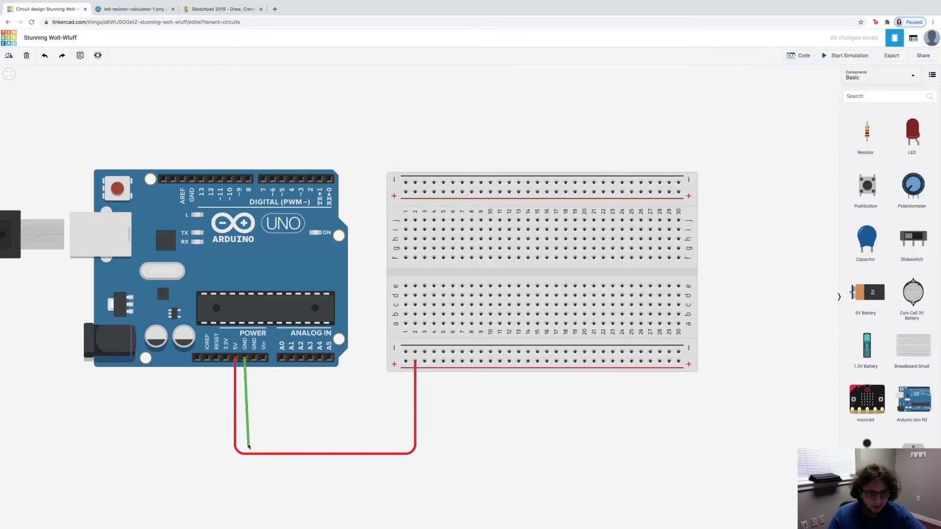
click(246, 437)
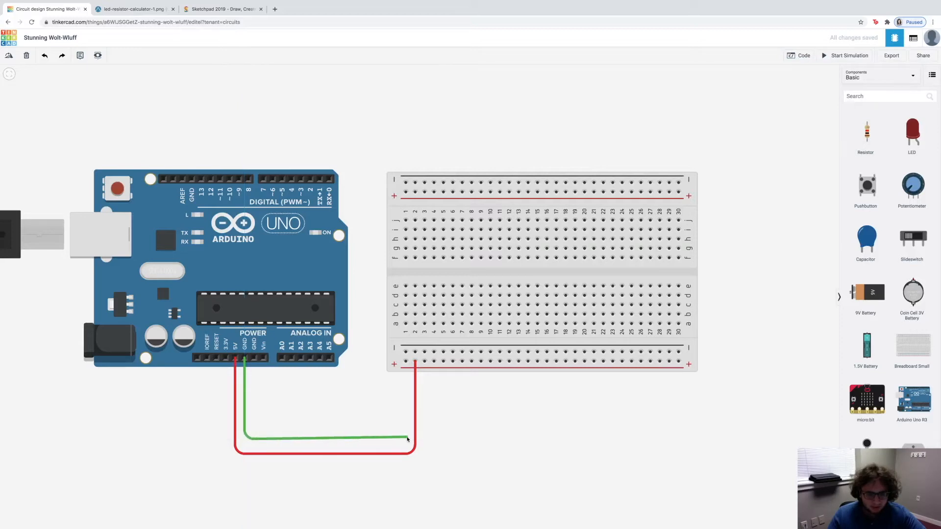
click(407, 439)
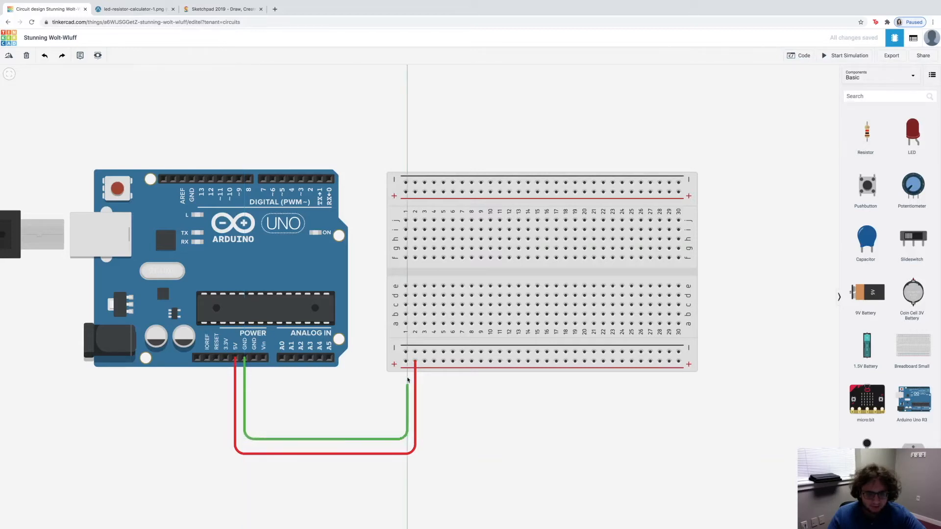
click(406, 352)
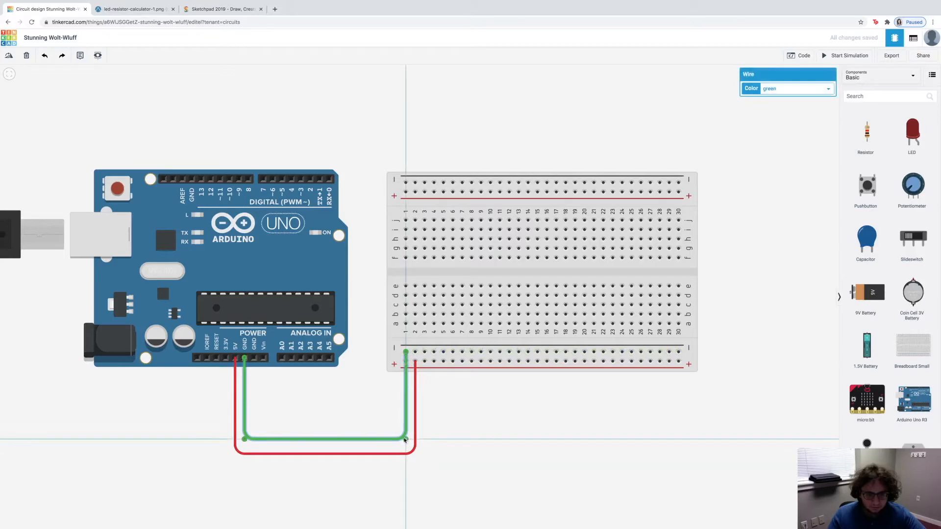
click(331, 415)
Step: Color the ground wire black
click(347, 439)
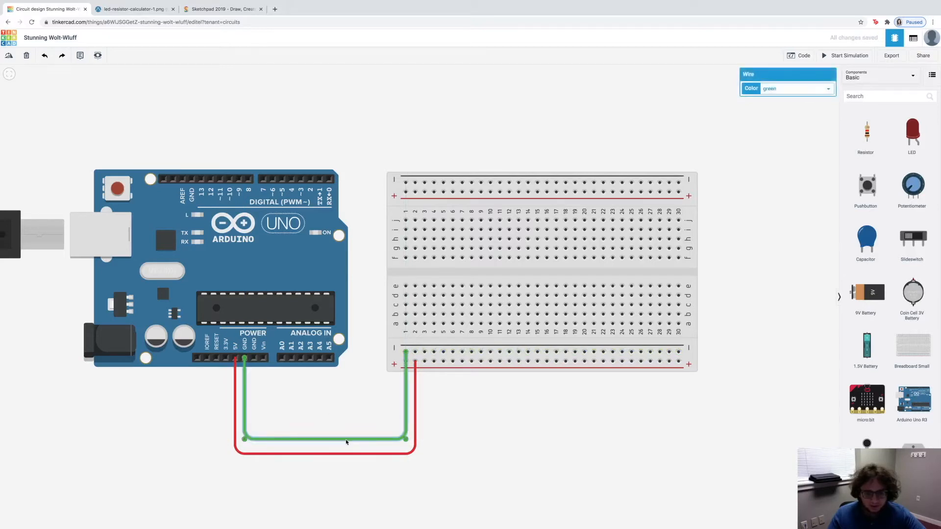
click(779, 89)
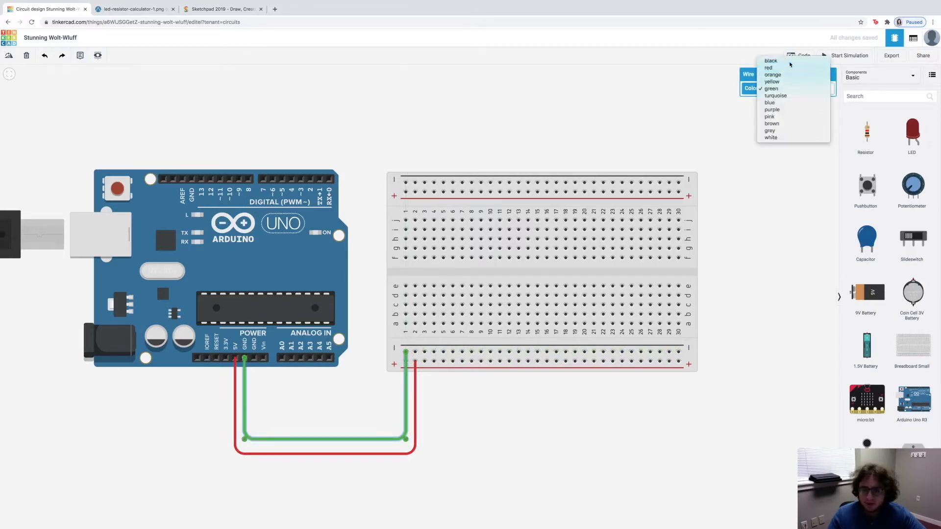
click(771, 61)
click(530, 486)
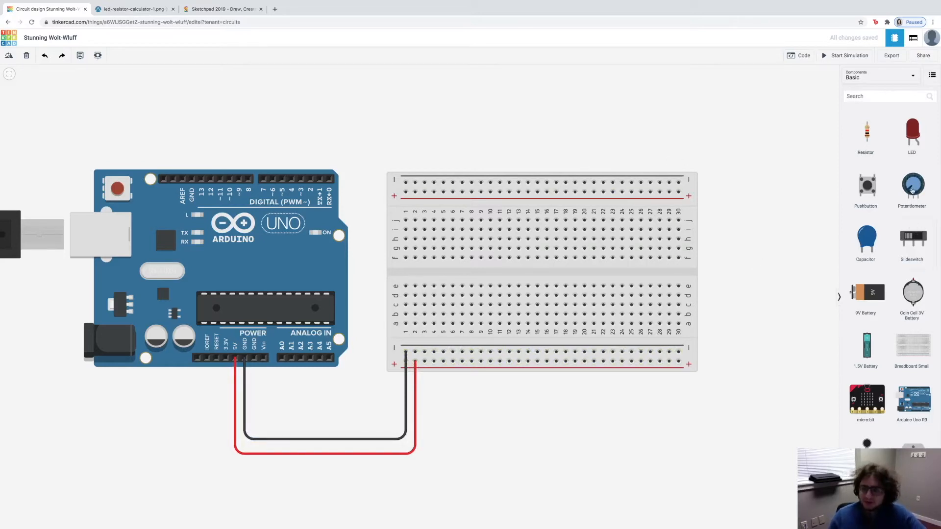
Step: Place a red LED on the breadboard with its legs in row e, columns 3 and 4
drag(914, 148, 420, 288)
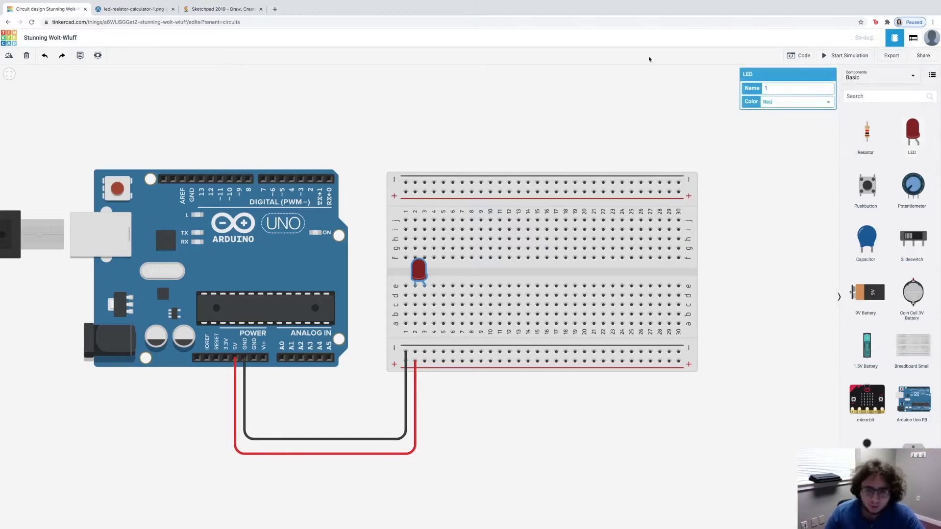
click(617, 439)
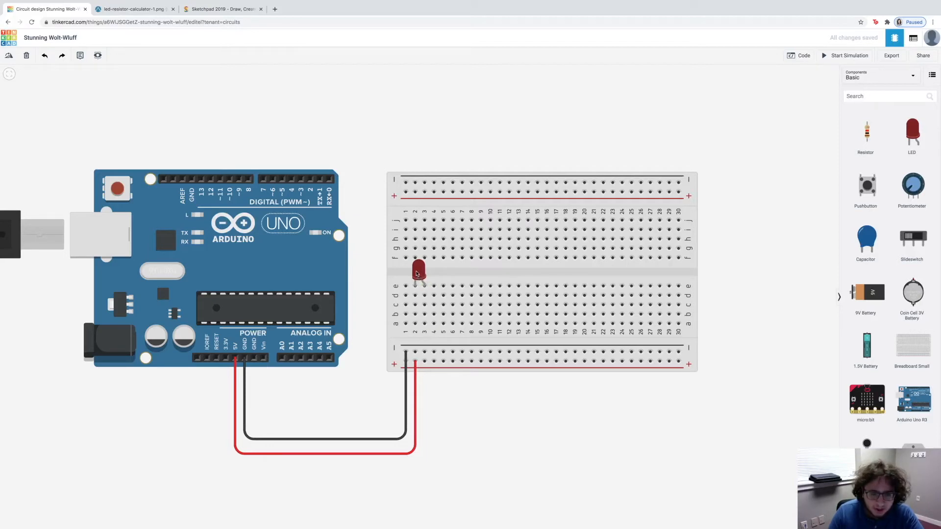
drag(419, 270, 428, 269)
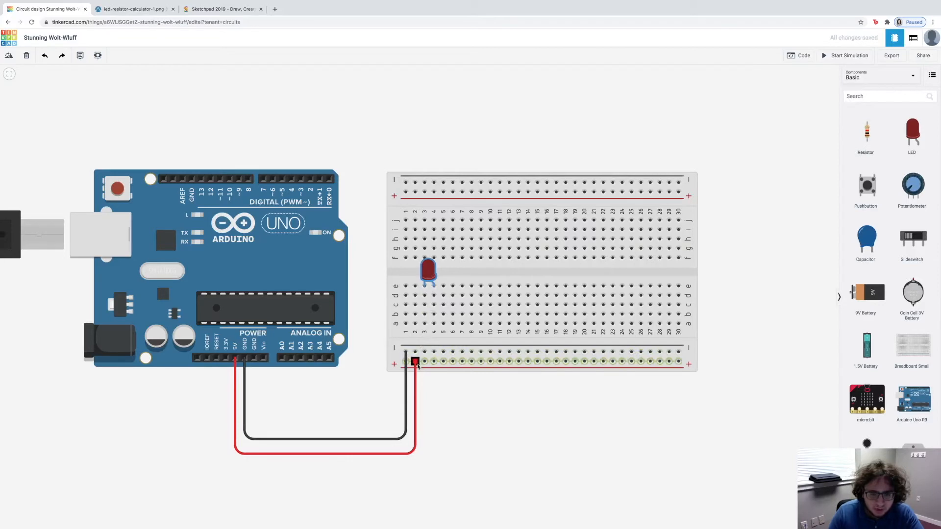
Step: Wire the LED's column 4 leg from row a to the lower positive rail and its column 3 leg to the negative rail
click(434, 323)
click(434, 362)
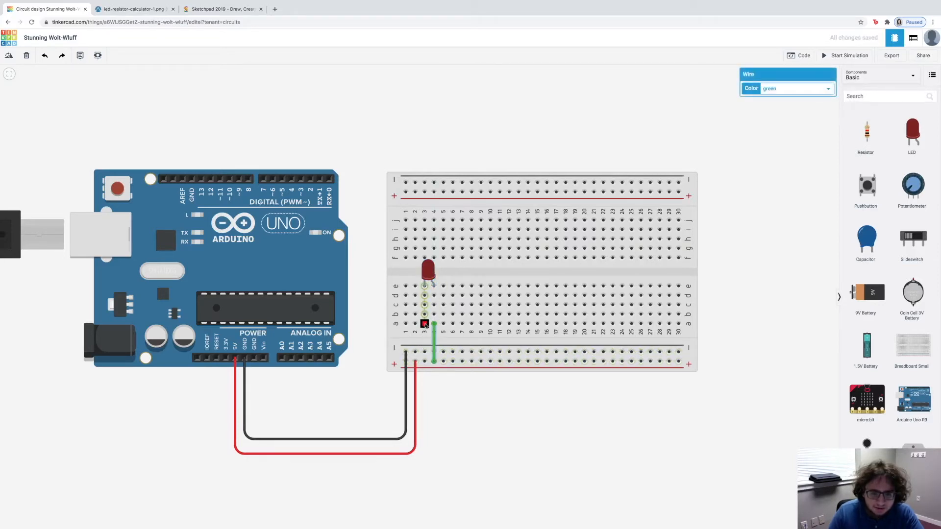
click(425, 323)
click(424, 352)
click(471, 446)
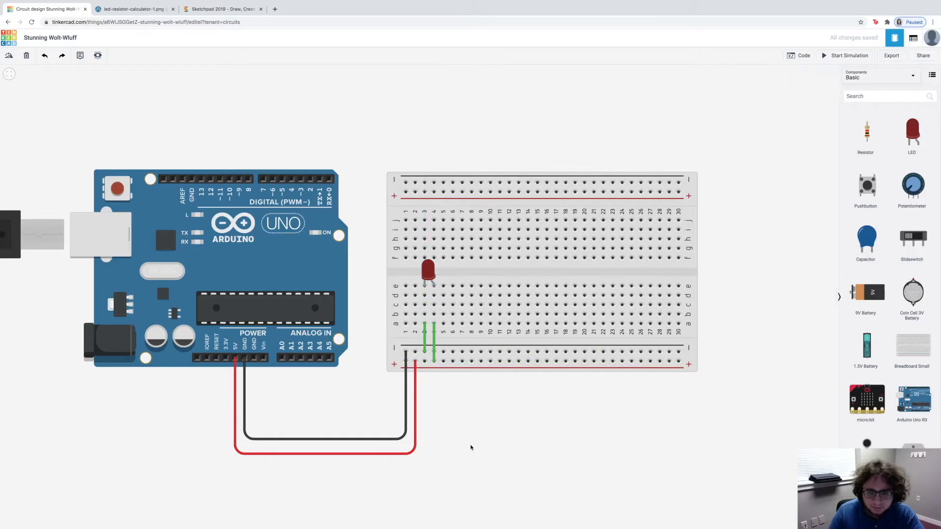
Step: Run the simulation to check how the LED behaves without a resistor, and stop it
click(846, 55)
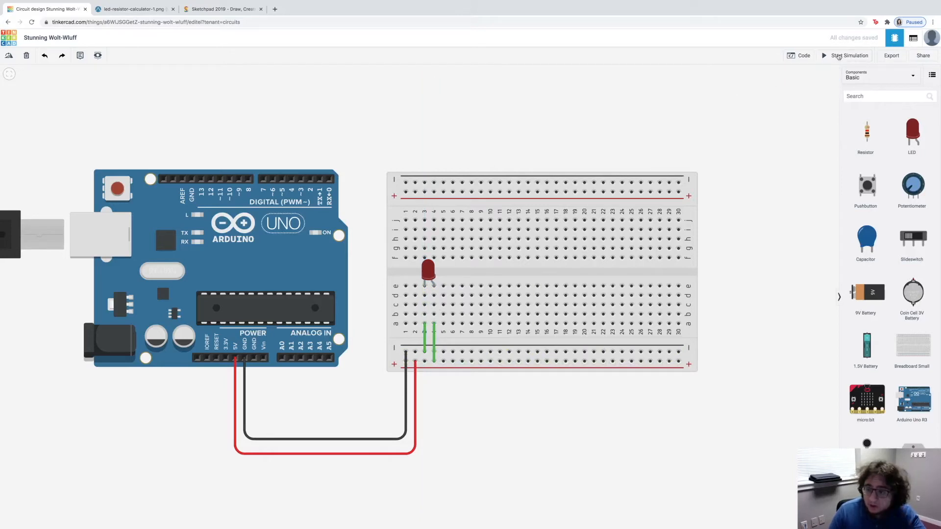
click(842, 56)
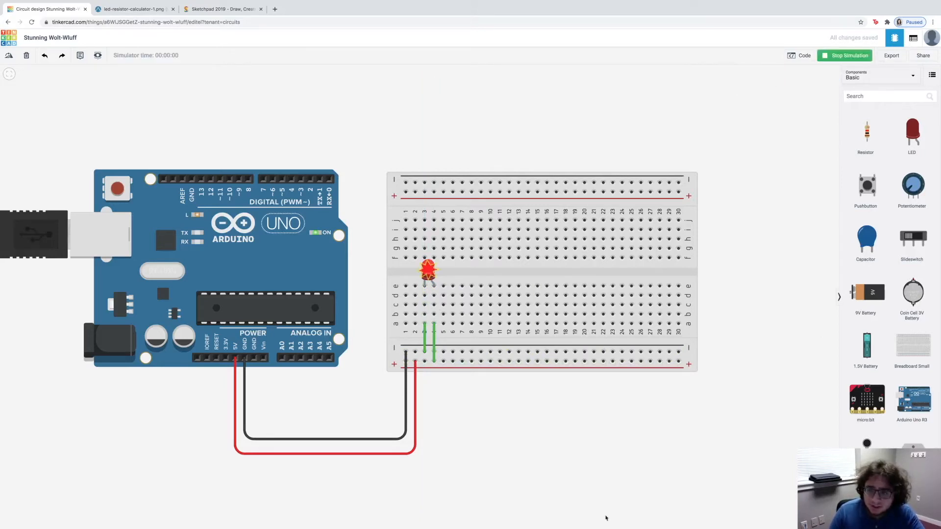
mouse_move(425, 277)
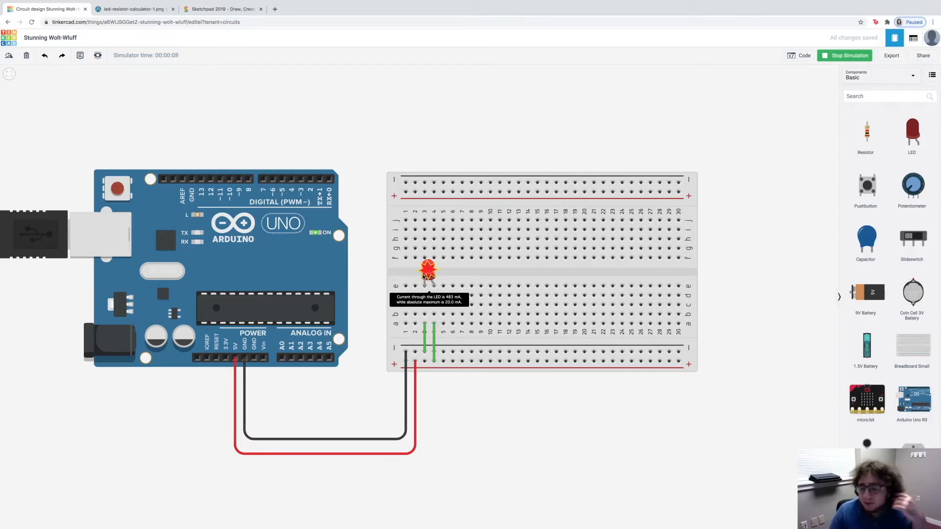
click(845, 57)
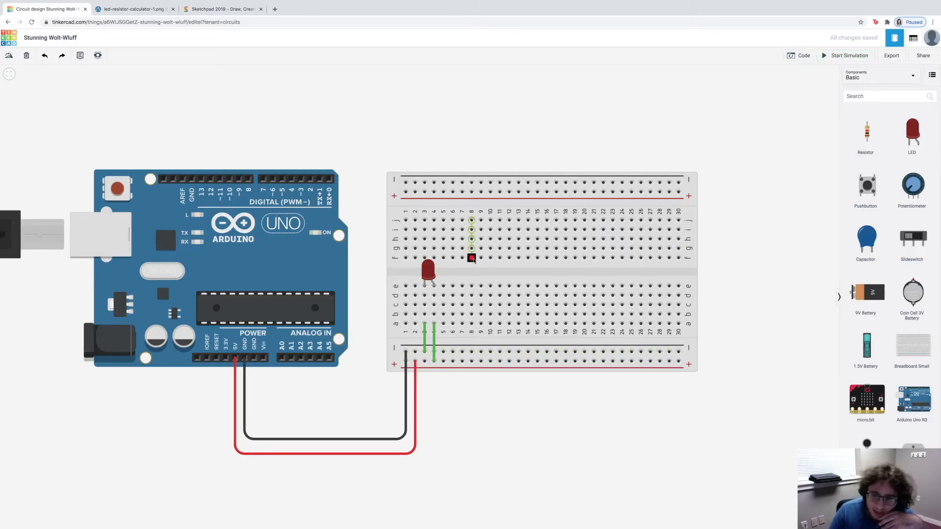
Step: Replace the wire between column 3 and the lower negative rail with a 1 kΩ resistor
drag(866, 132, 428, 336)
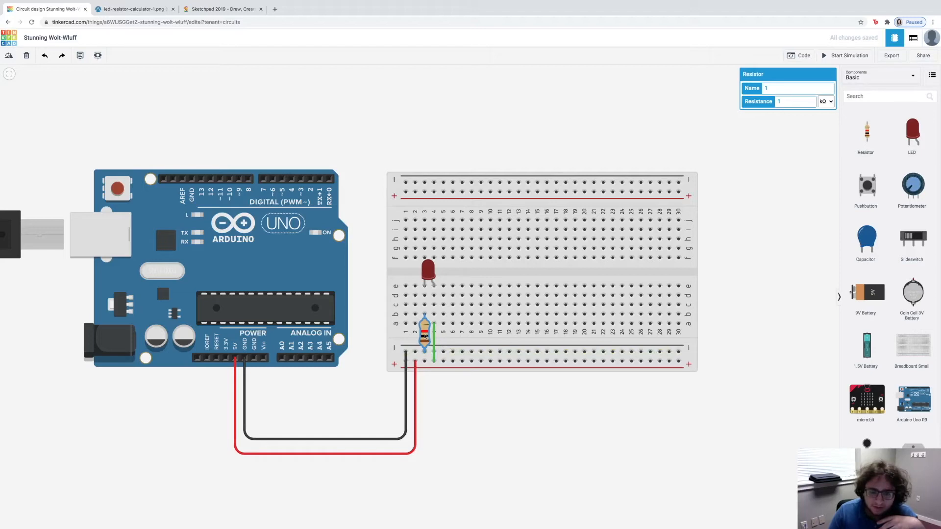
click(469, 436)
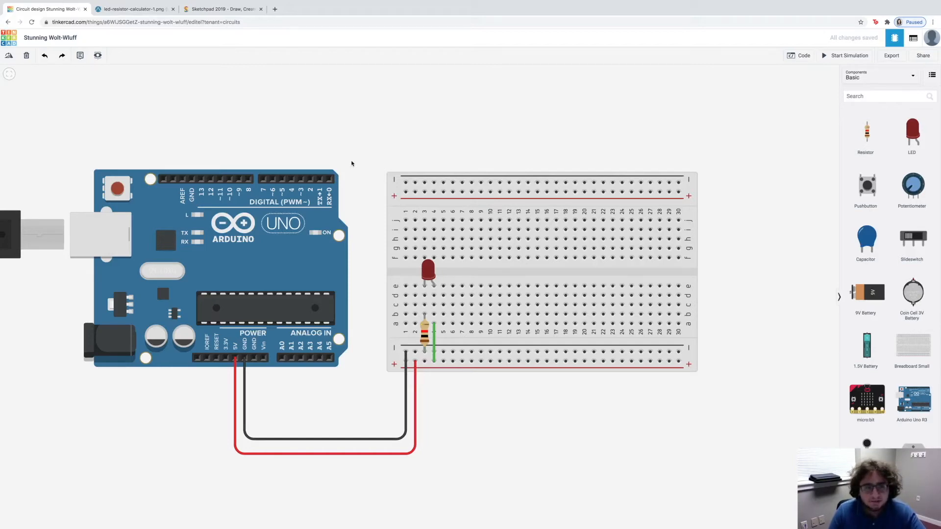
Step: Switch to the browser page with the LED resistor formula to examine it
click(130, 9)
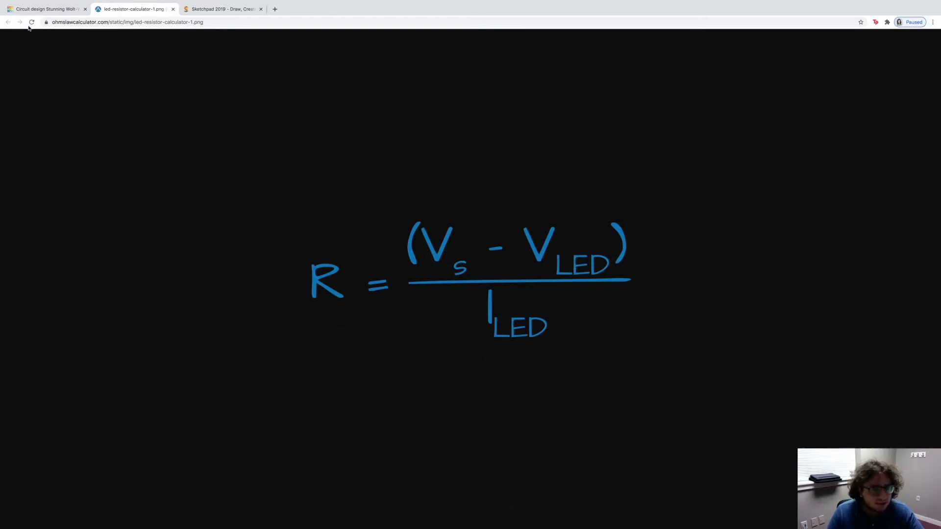
Step: Switch back to the Tinkercad page with the breadboard LED circuit
click(36, 11)
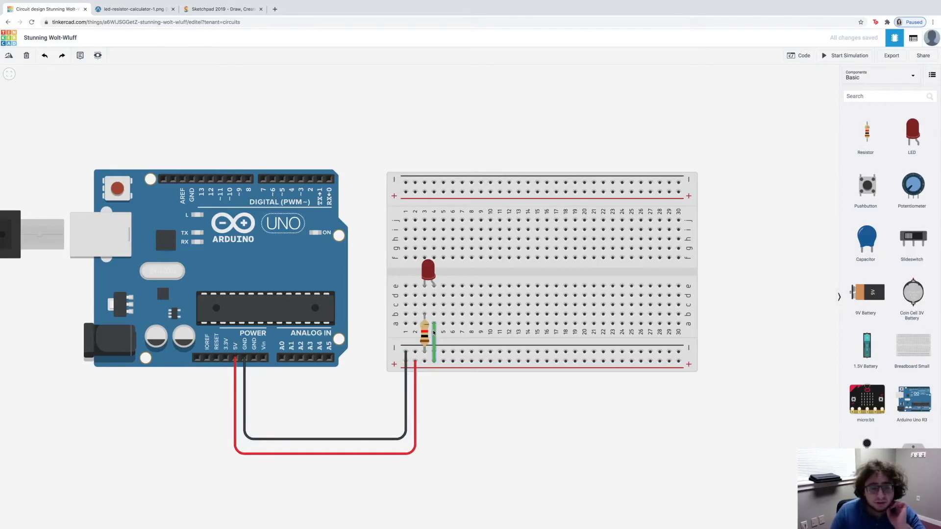
click(431, 277)
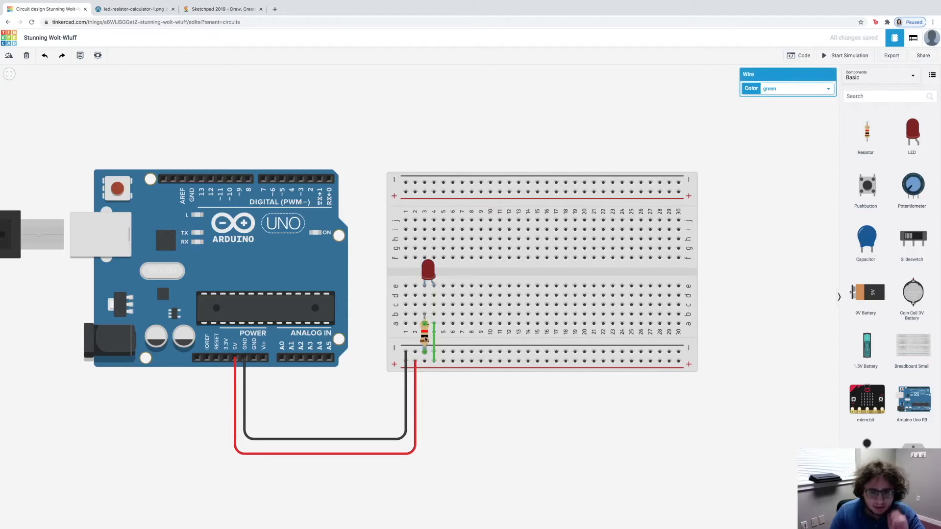
click(521, 439)
click(425, 338)
click(692, 451)
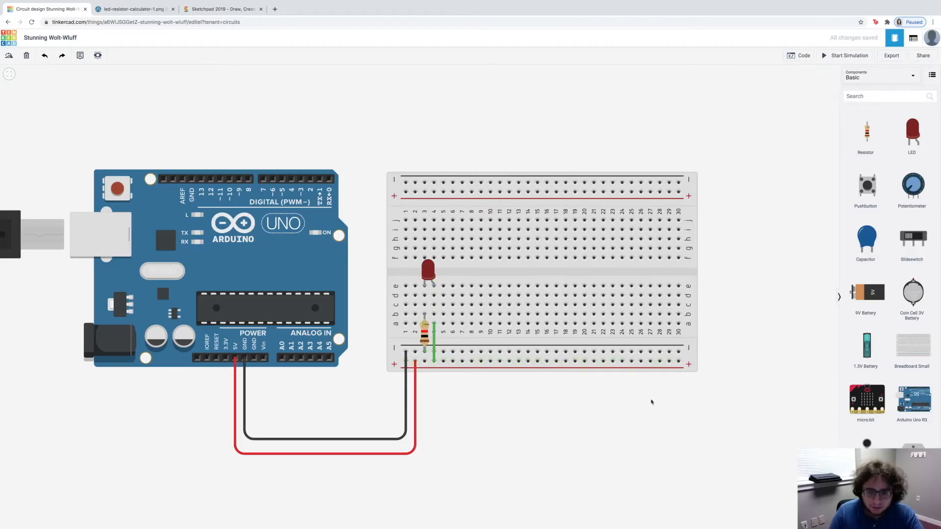
drag(425, 337, 453, 337)
click(426, 338)
drag(456, 338, 431, 338)
click(508, 498)
Step: Set the first LED's resistor to 400 Ω, and run and stop the simulation to test the LED with it
click(423, 333)
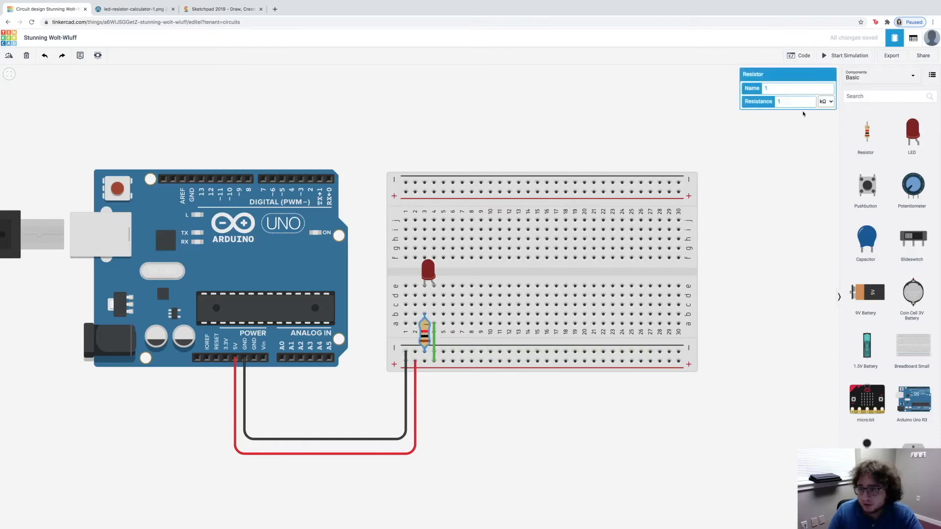
click(826, 101)
click(826, 93)
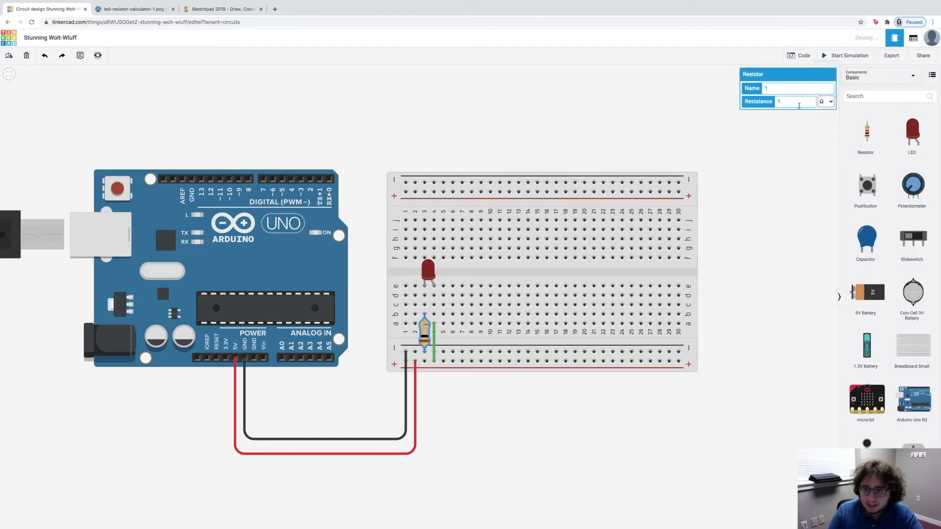
key(Tab)
text(400)
click(858, 213)
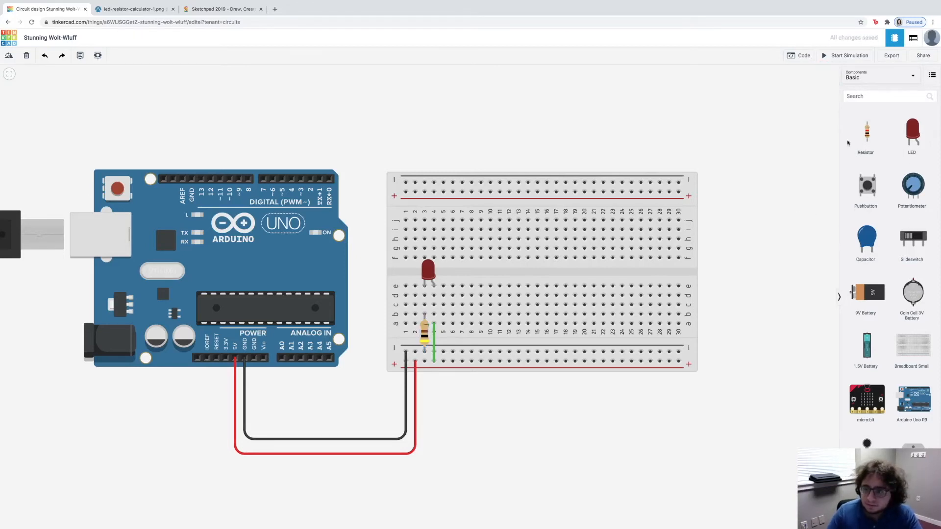
click(851, 60)
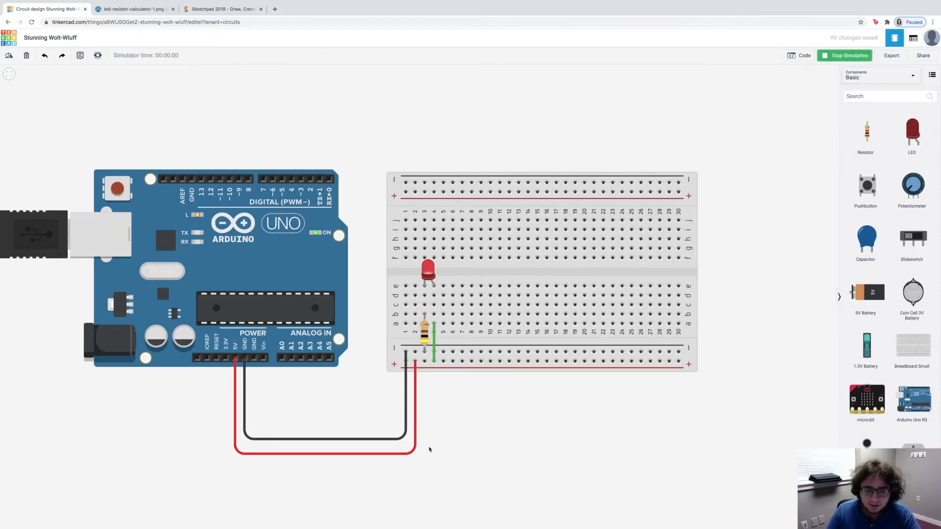
click(834, 58)
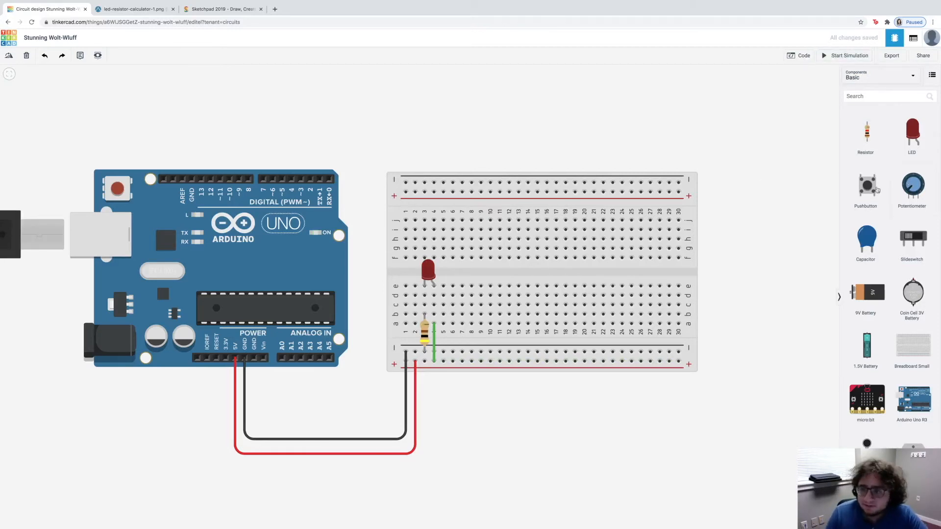
Step: Place a pushbutton across the breadboard's centre gap at columns 9 and 11, and a red LED above it in columns 11 and 12
drag(874, 191, 490, 276)
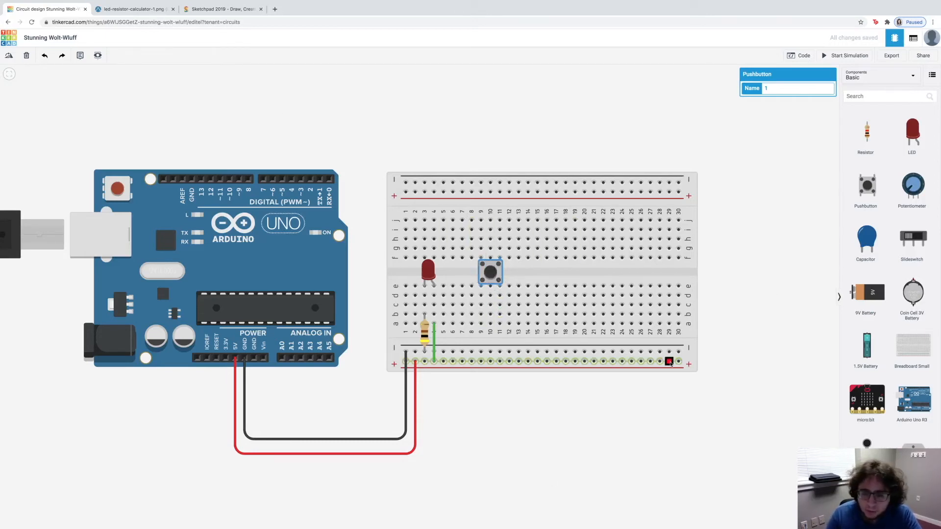
drag(915, 118, 508, 238)
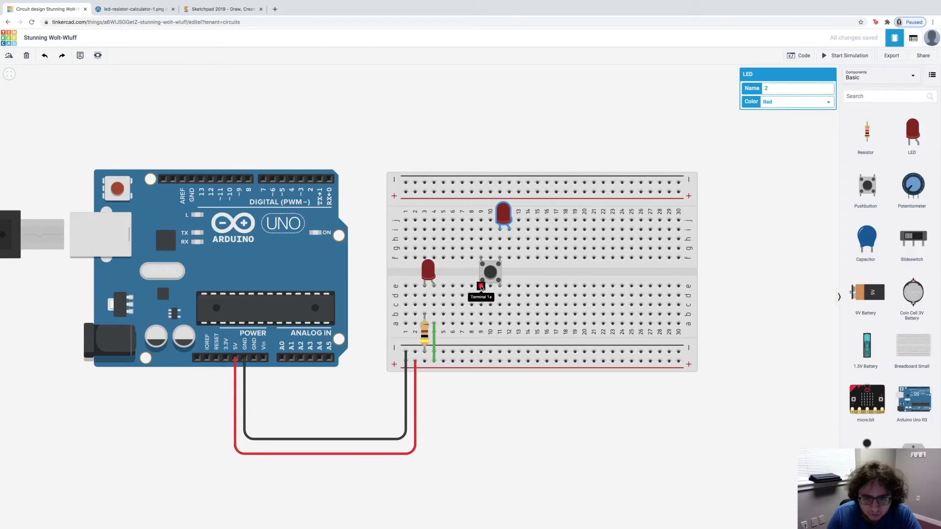
click(480, 314)
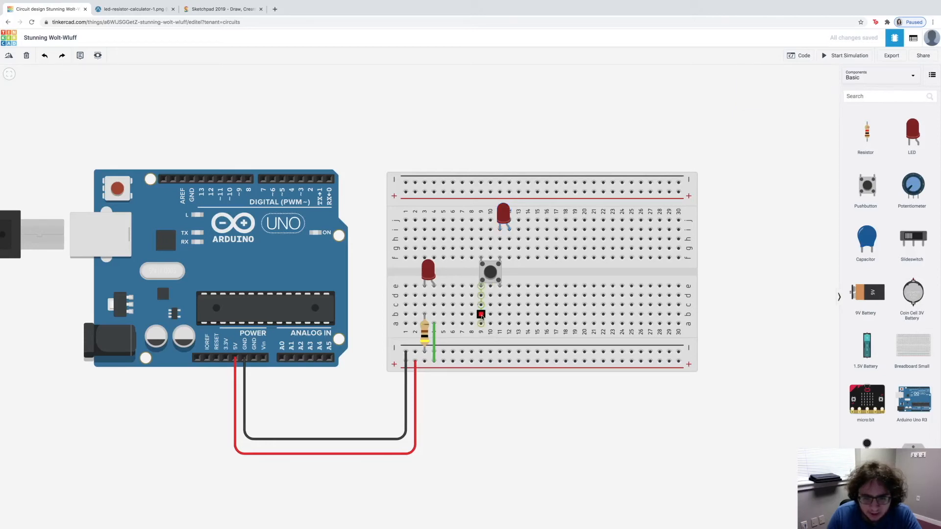
click(481, 352)
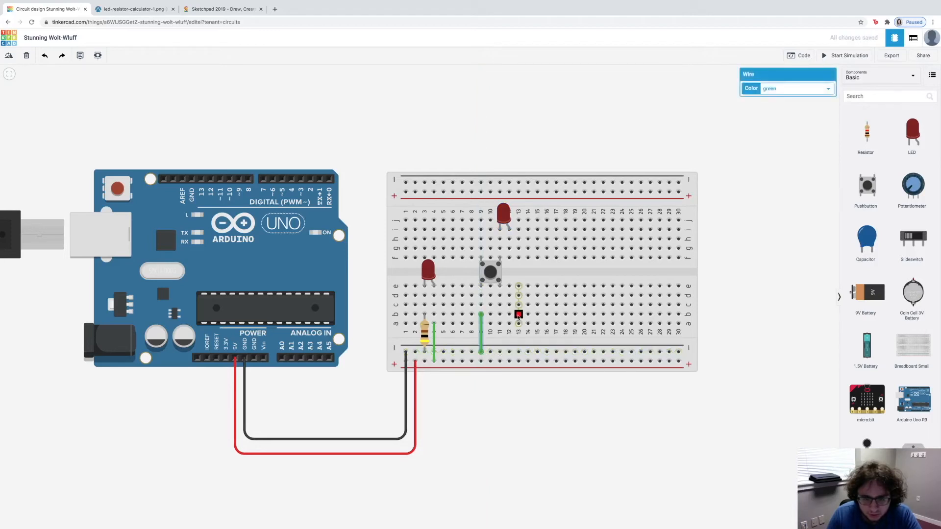
key(Delete)
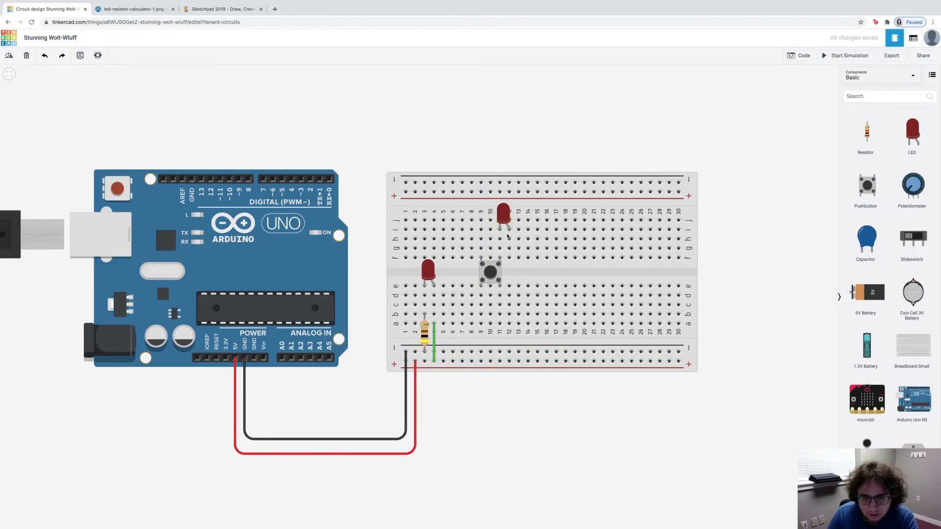
Step: Wire column 9 from row a to the lower negative rail and column 12 from row f to the lower positive rail
click(482, 324)
click(481, 352)
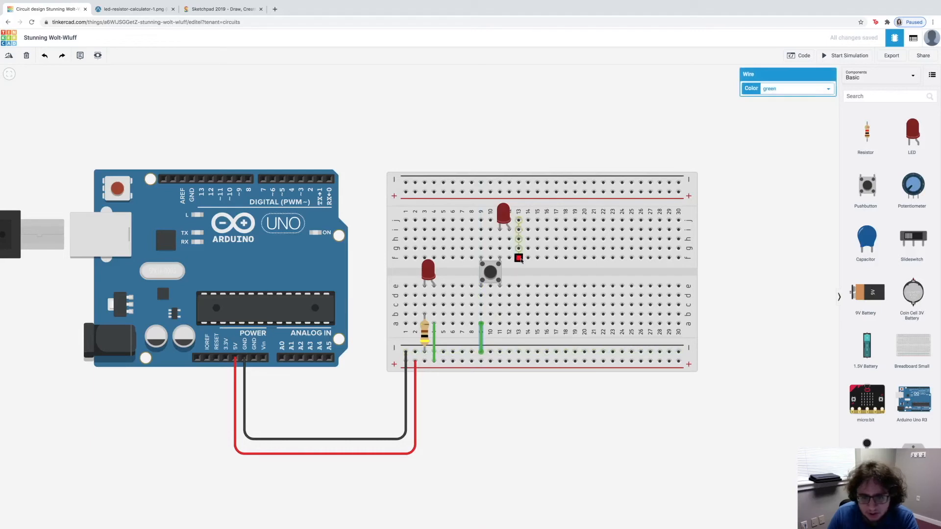
click(509, 258)
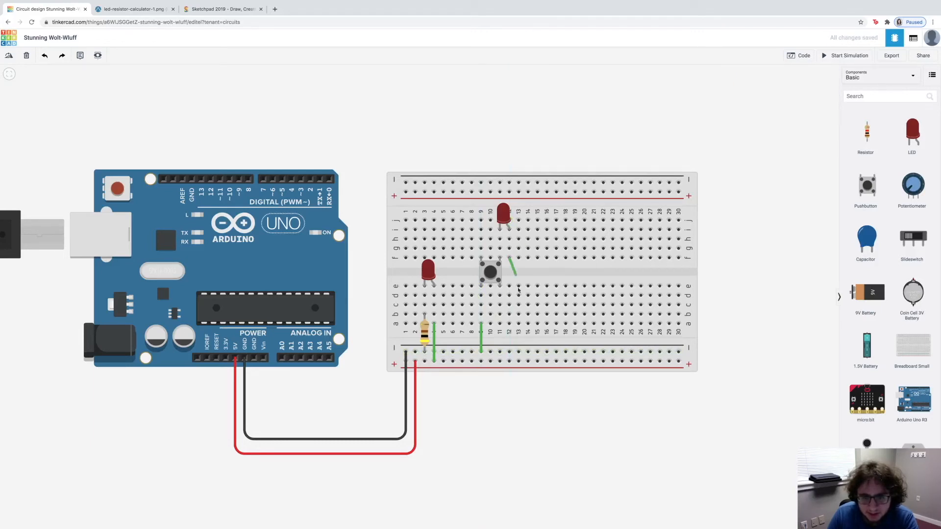
click(509, 362)
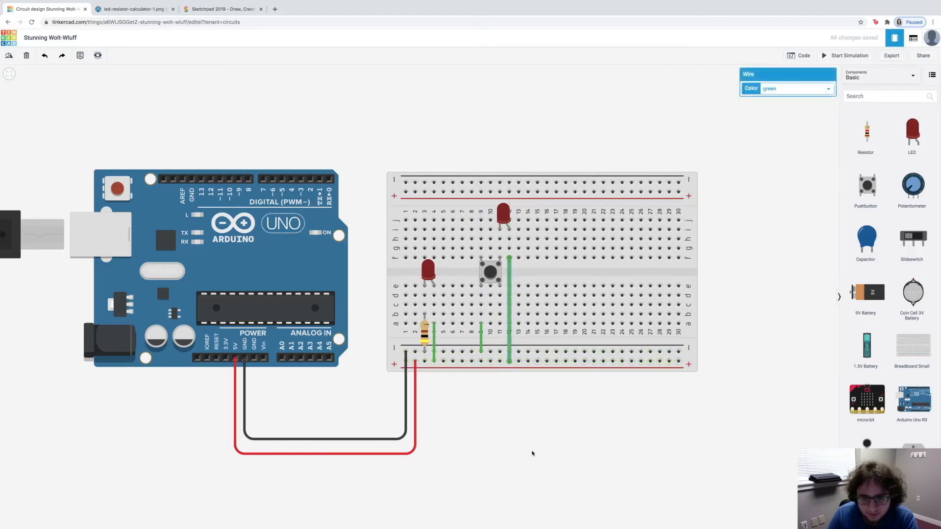
click(545, 435)
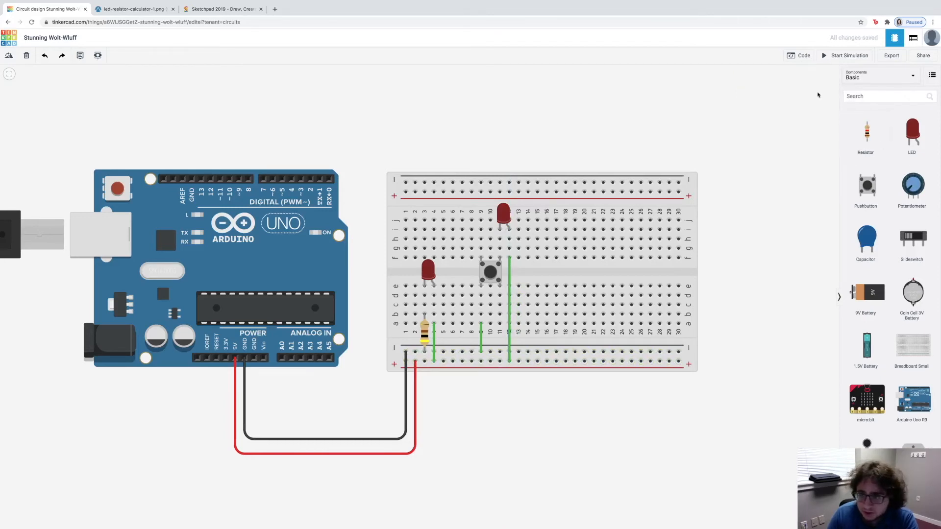
Step: Run the simulation, operate the pushbutton to check the second LED without a resistor, and stop the simulation
click(848, 56)
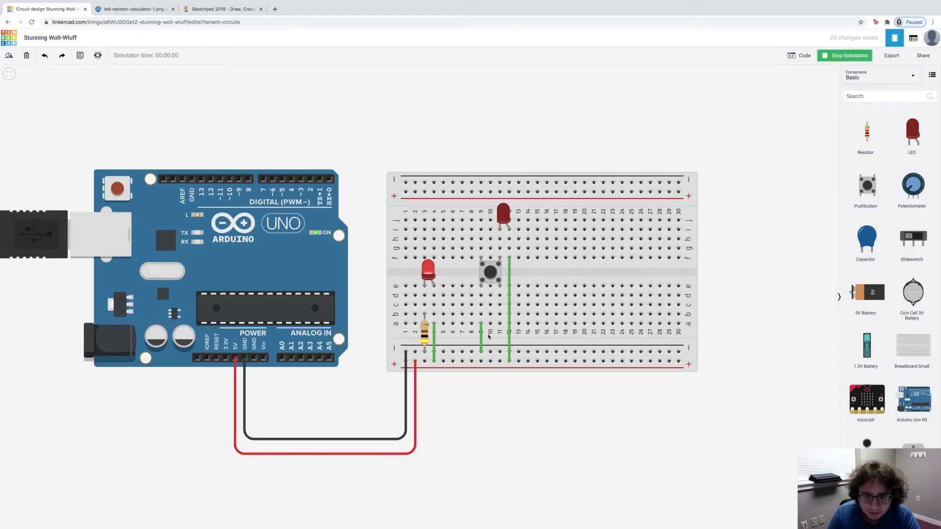
click(490, 276)
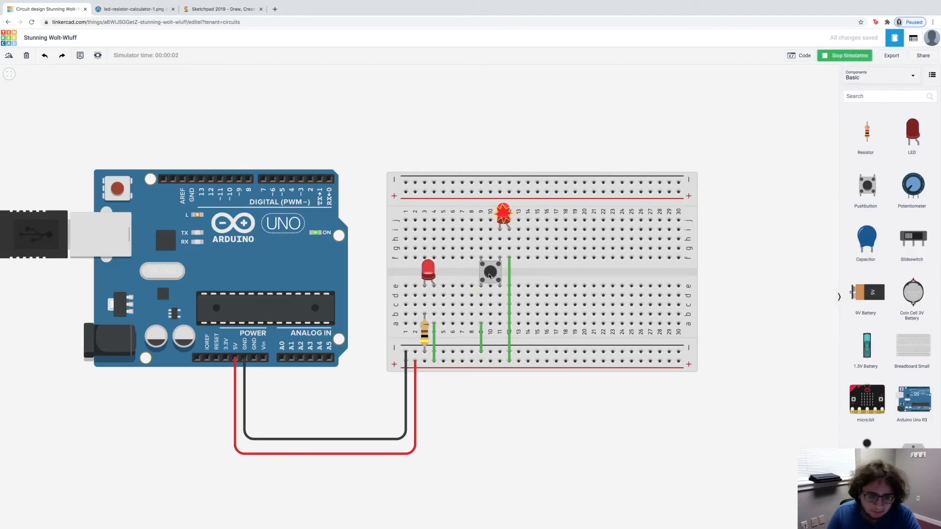
click(489, 276)
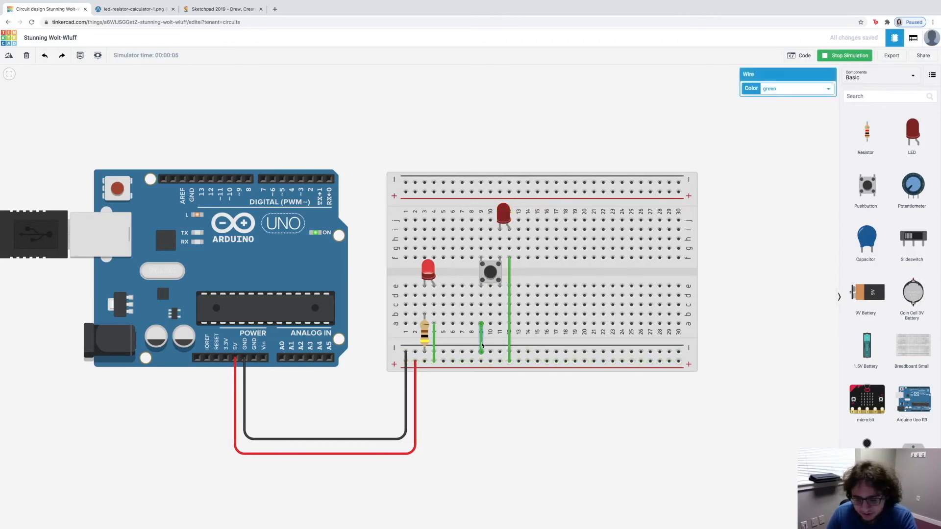
click(847, 56)
Step: Replace the wire between column 9 and the lower negative rail with a 400 Ω resistor
drag(866, 133, 490, 339)
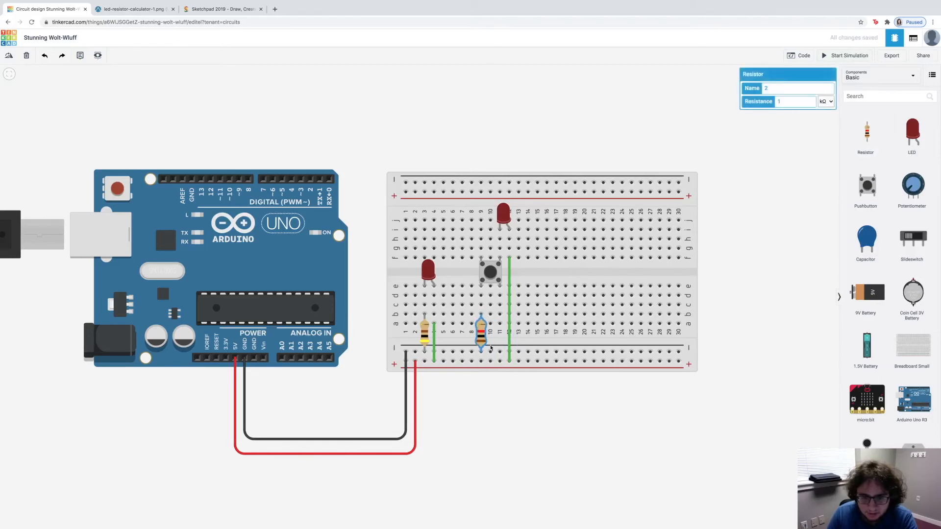
click(826, 102)
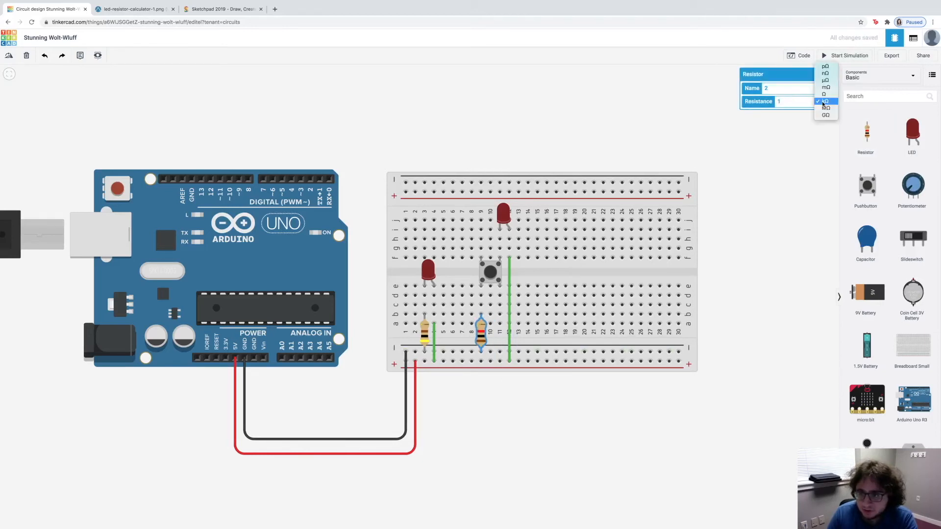
click(825, 90)
click(795, 105)
drag(795, 104, 777, 103)
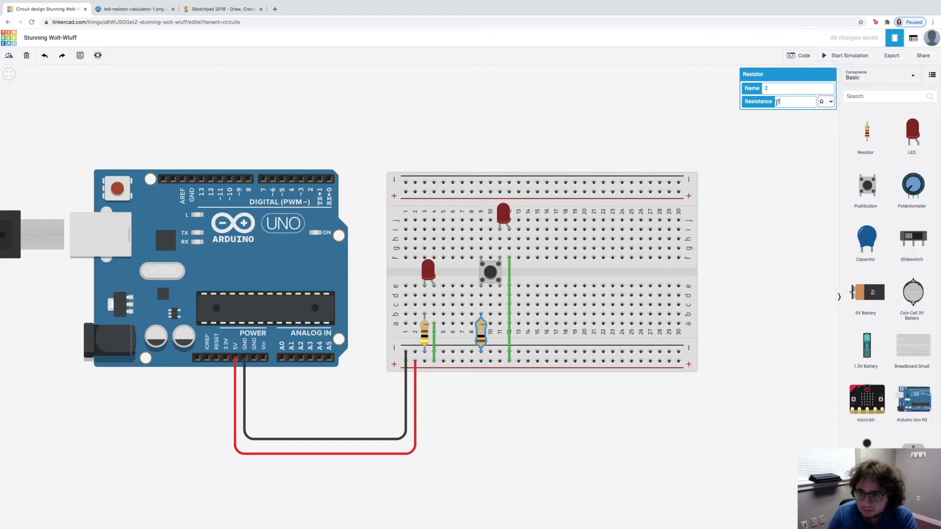
text(400)
click(734, 191)
Step: Run the simulation, operate the pushbutton to check the second LED with its 400 Ω resistor, and stop the simulation
click(867, 55)
click(487, 279)
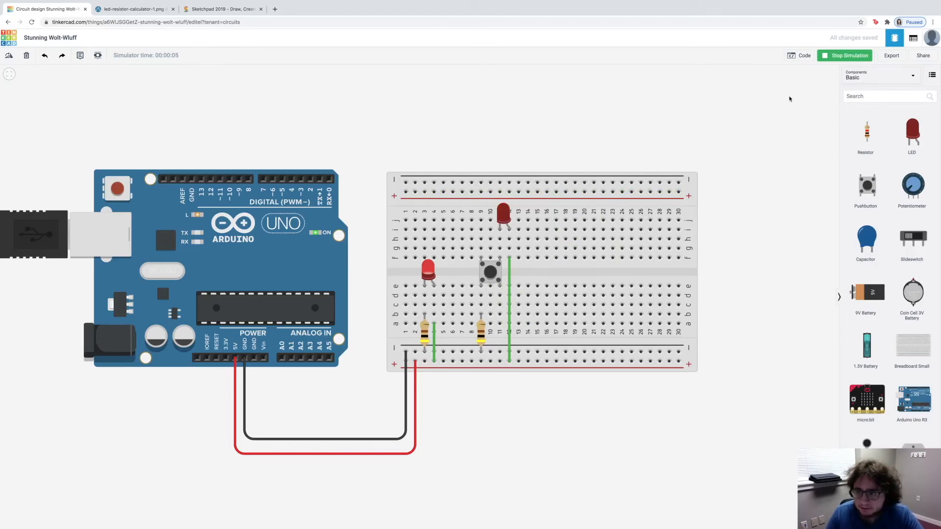
click(845, 55)
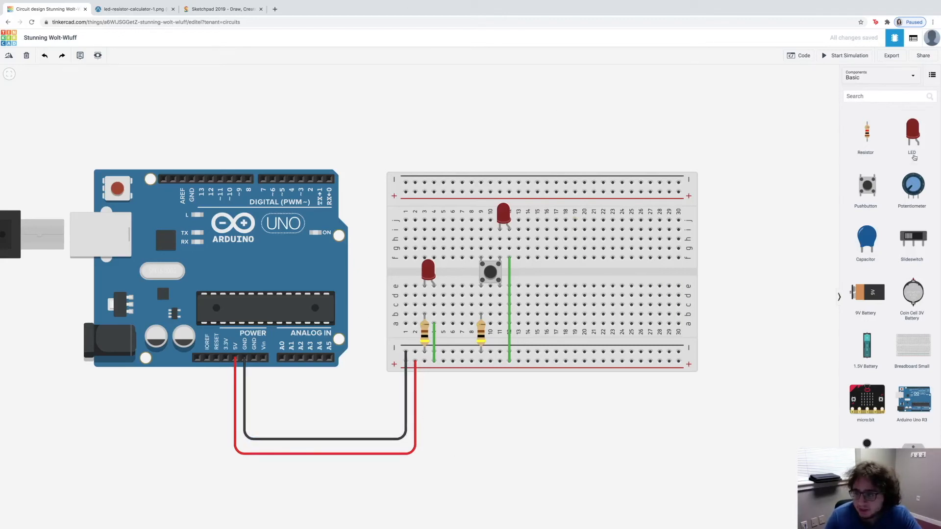
Step: Place a potentiometer with its terminals in columns 16 to 18 and wire its middle terminal along row d to column 20
drag(849, 209, 557, 286)
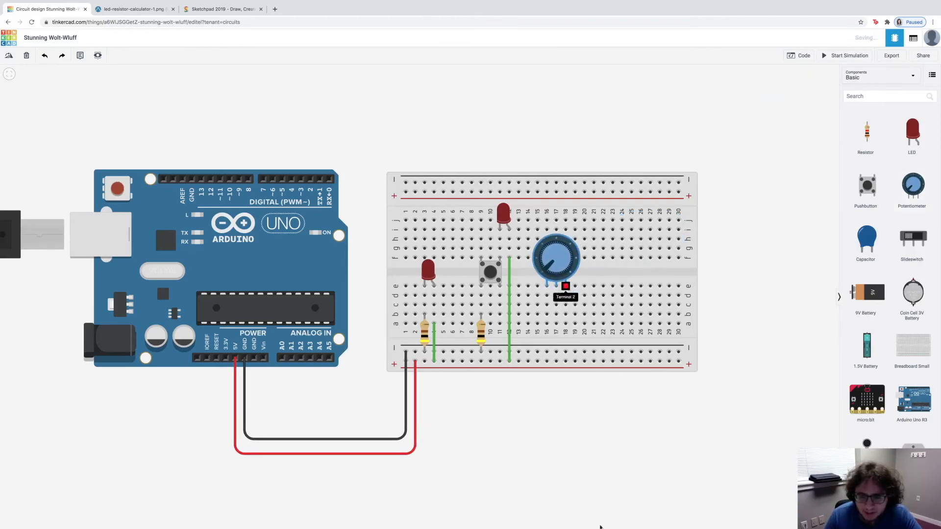
click(567, 472)
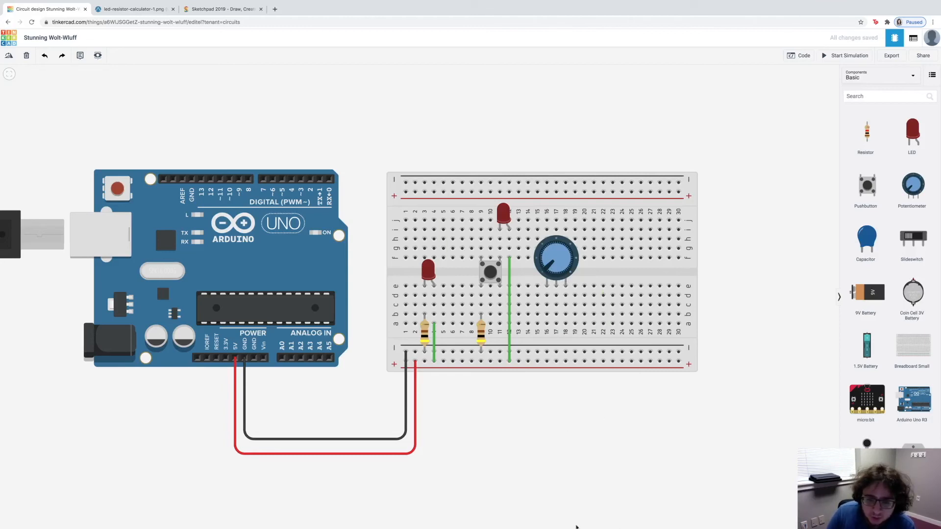
click(557, 296)
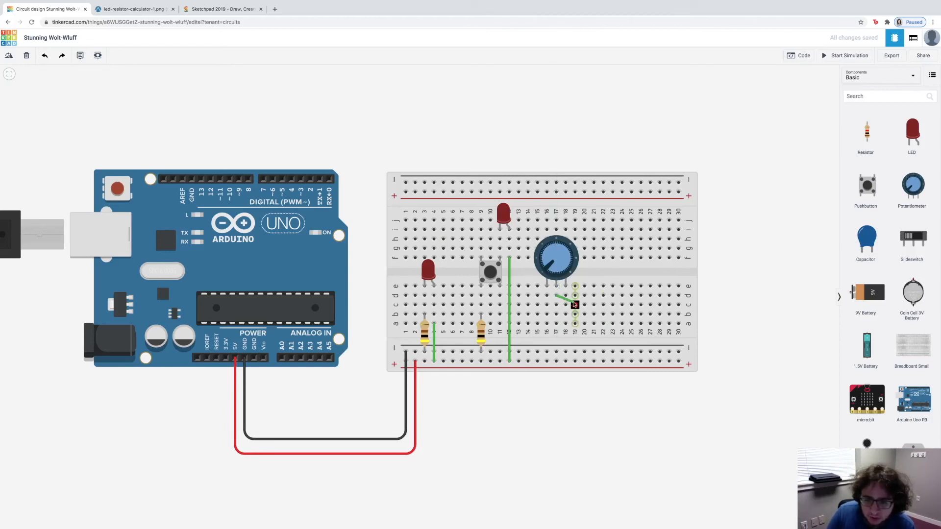
click(585, 296)
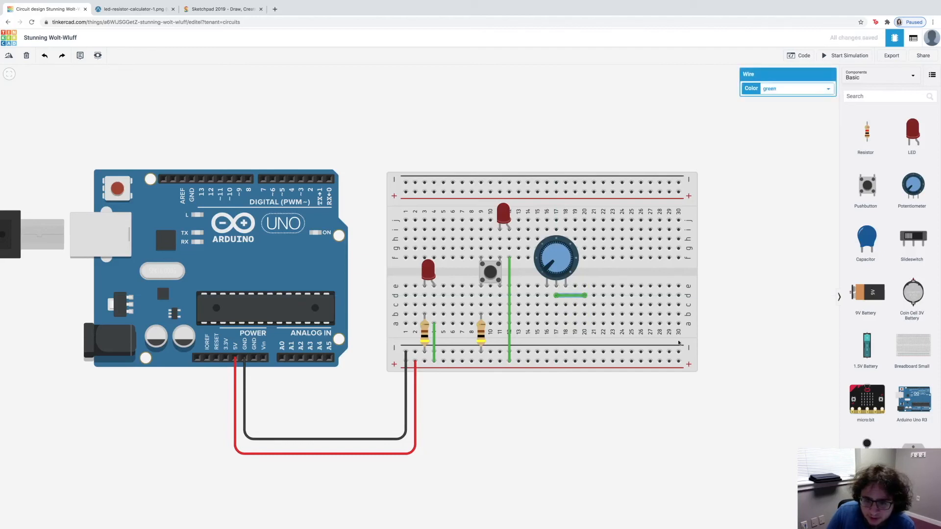
click(755, 265)
Step: Add a third red LED, rotated upside down, with its legs in row d of columns 20 and 21
drag(912, 132, 594, 307)
key(r)
key(r)
key(r)
key(r)
key(r)
key(r)
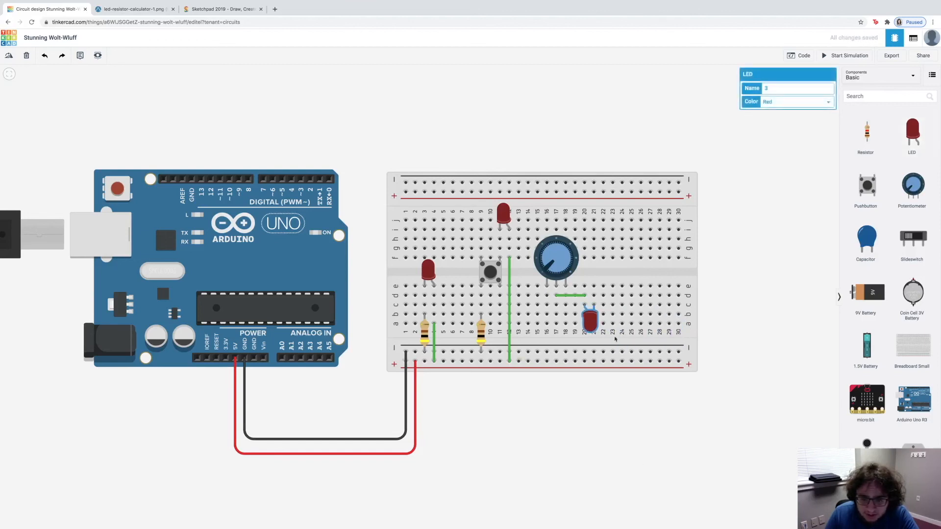
mouse_move(592, 328)
mouse_down()
mouse_move(593, 308)
mouse_move(593, 318)
mouse_up()
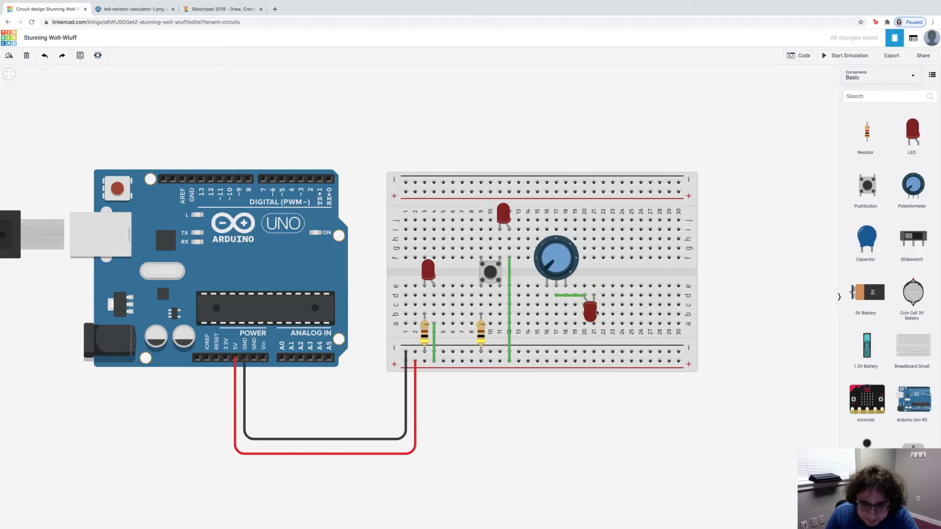
Step: Wire the third LED's column 21 leg from row a to the lower negative rail
click(594, 325)
click(594, 352)
click(608, 439)
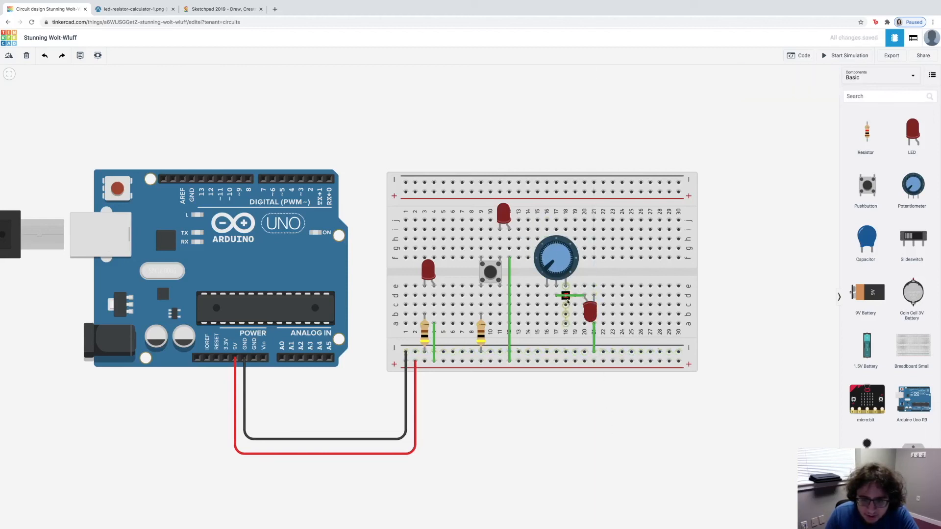
Step: Wire the potentiometer's outer terminals in columns 18 and 16 from row a to the lower rails
click(566, 324)
click(566, 352)
click(561, 407)
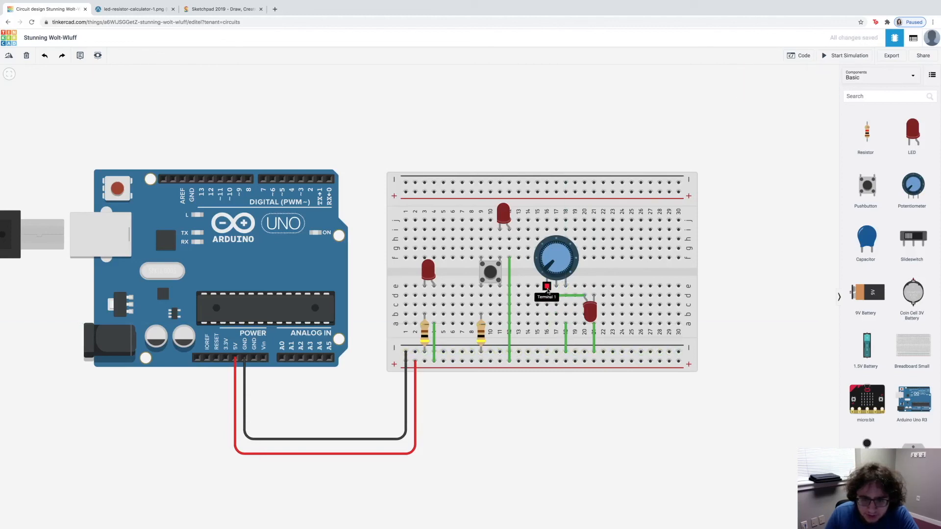
click(547, 325)
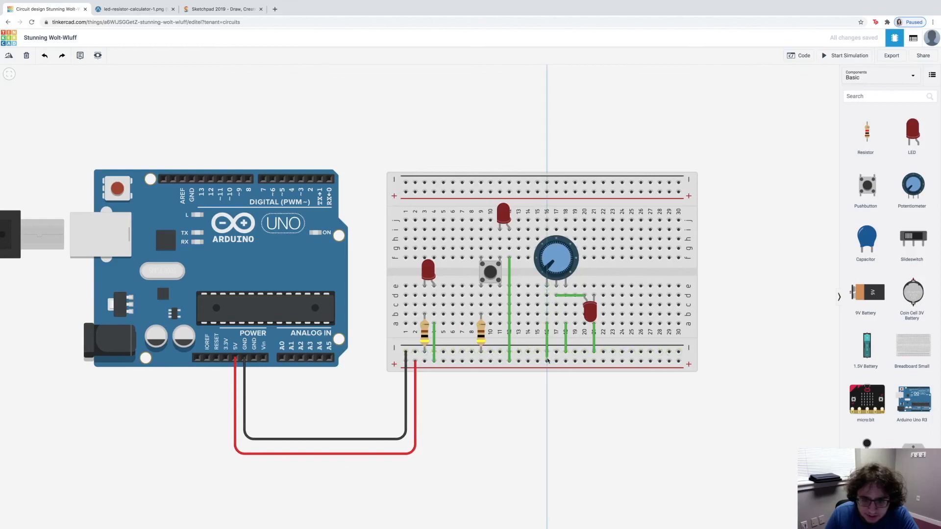
click(547, 352)
click(556, 418)
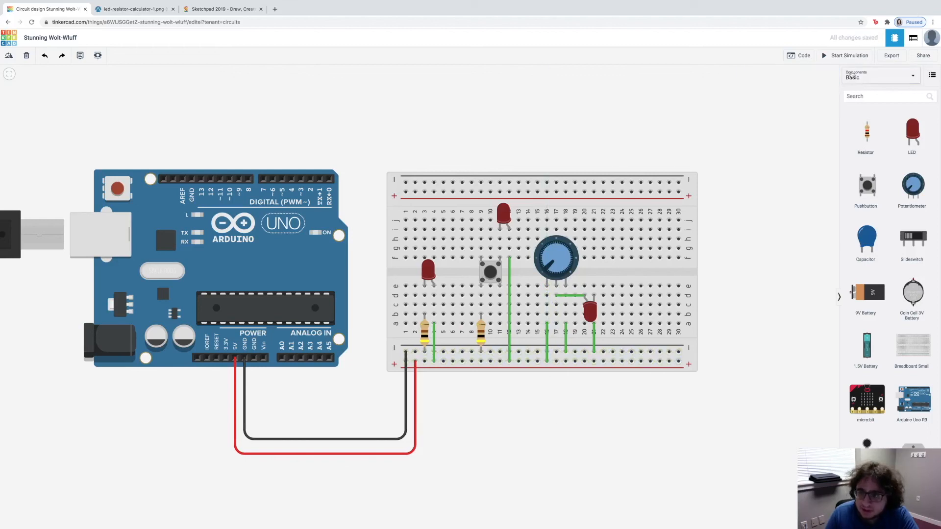
Step: Run a simulation to test the third LED while turning the potentiometer knob clockwise to its far end, and stop it
click(847, 56)
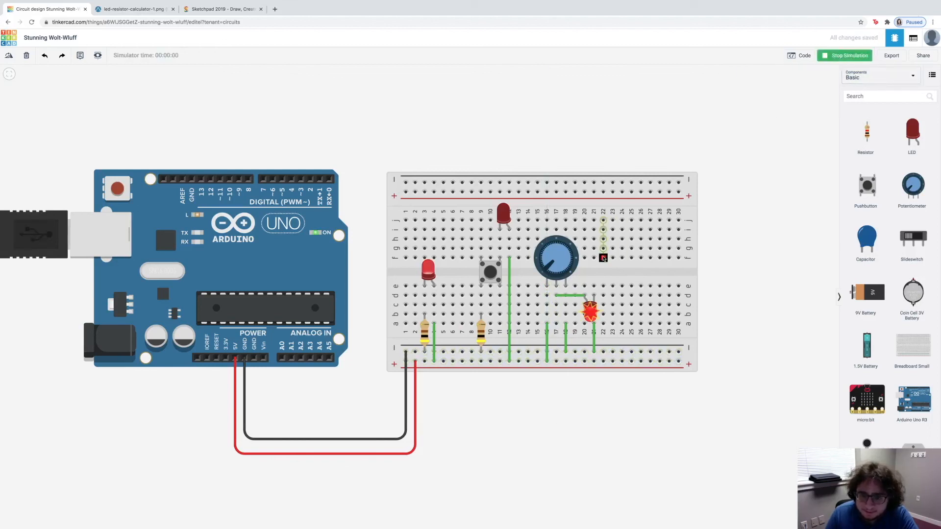
mouse_move(546, 271)
mouse_down()
mouse_move(546, 248)
mouse_move(578, 250)
mouse_move(557, 295)
mouse_move(566, 251)
mouse_move(539, 252)
mouse_move(536, 273)
mouse_move(548, 246)
mouse_move(564, 250)
mouse_move(566, 267)
mouse_move(553, 246)
mouse_move(537, 283)
mouse_move(547, 246)
mouse_move(535, 271)
mouse_move(538, 253)
mouse_move(541, 281)
mouse_up()
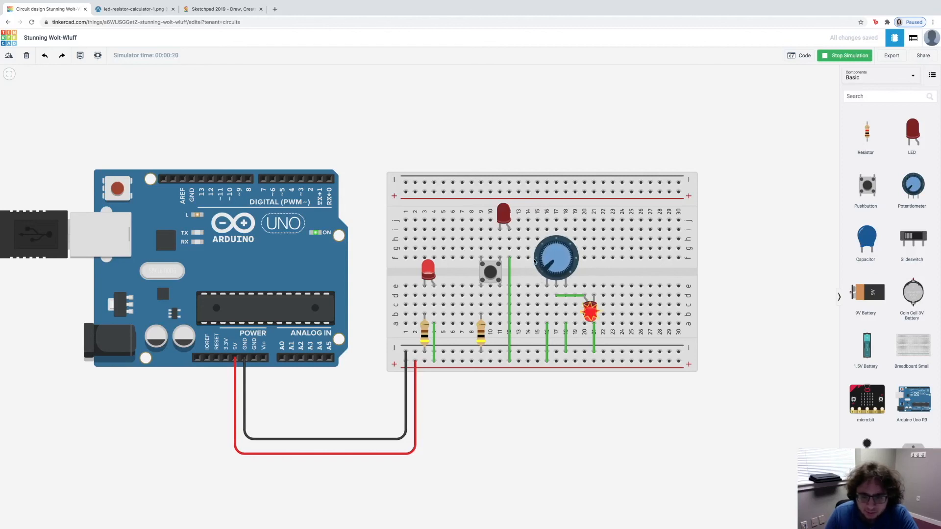
drag(550, 267, 570, 267)
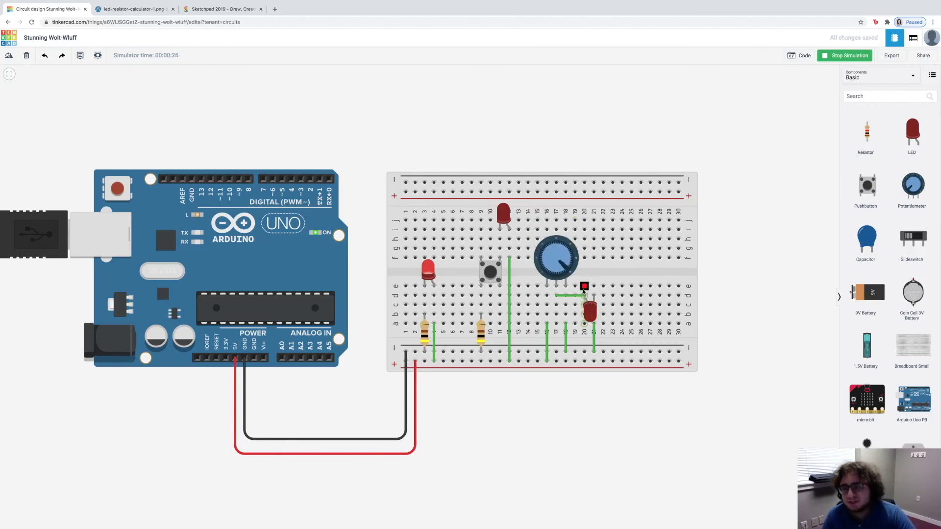
click(838, 57)
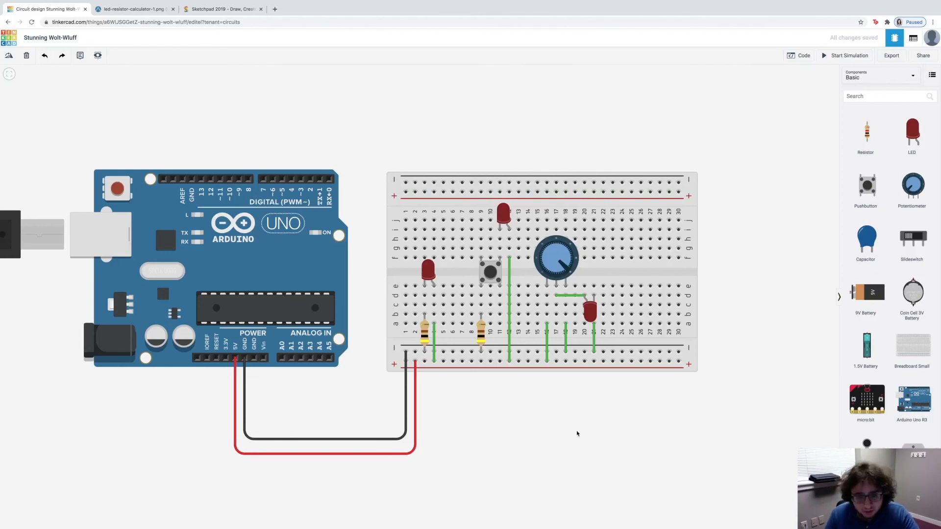
Step: Rerun the simulation, turn the potentiometer knob back to just short of its midpoint, and stop the simulation
click(840, 55)
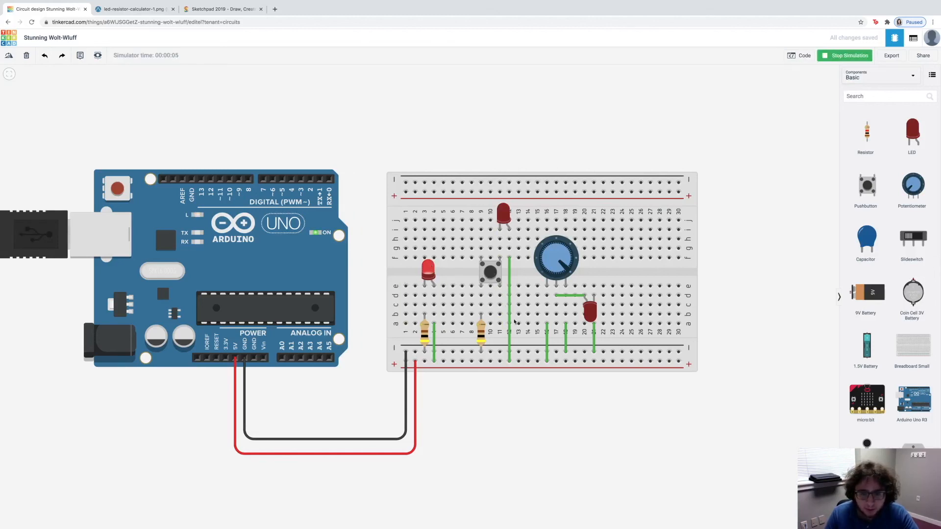
drag(561, 268, 552, 246)
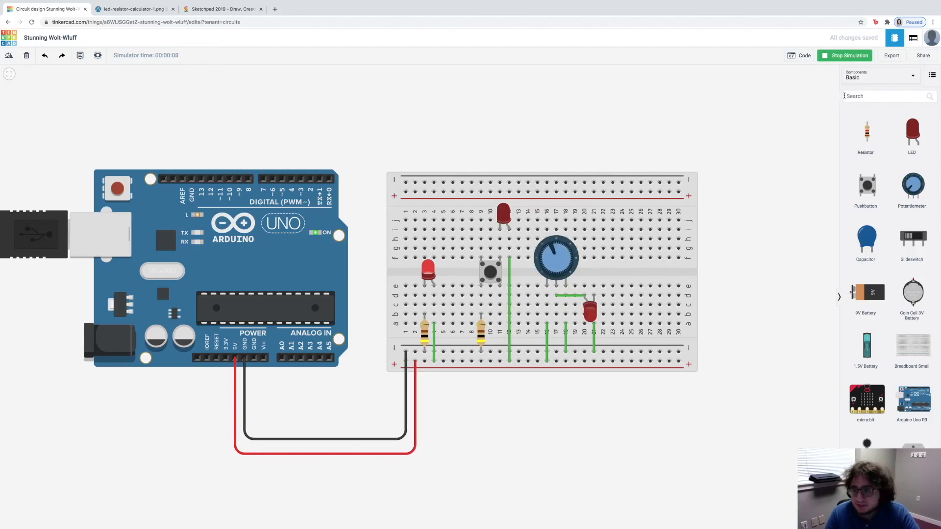
click(845, 57)
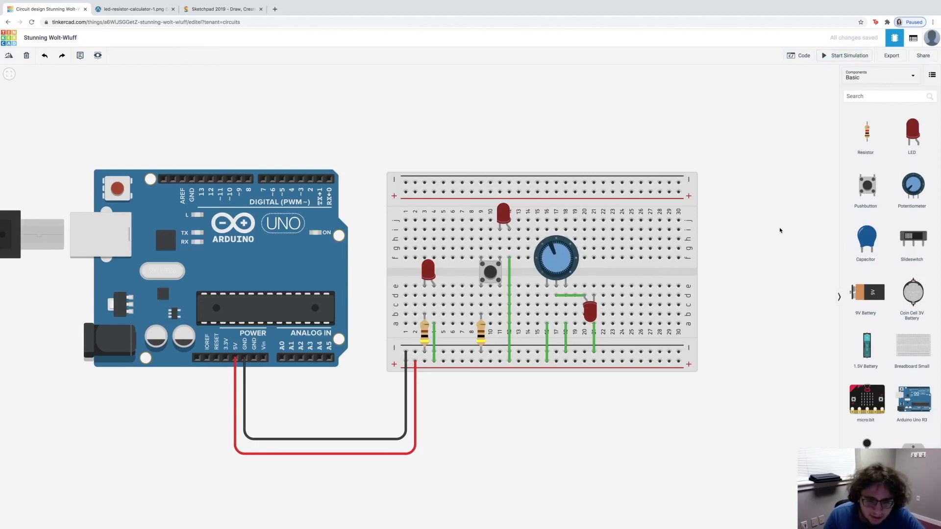